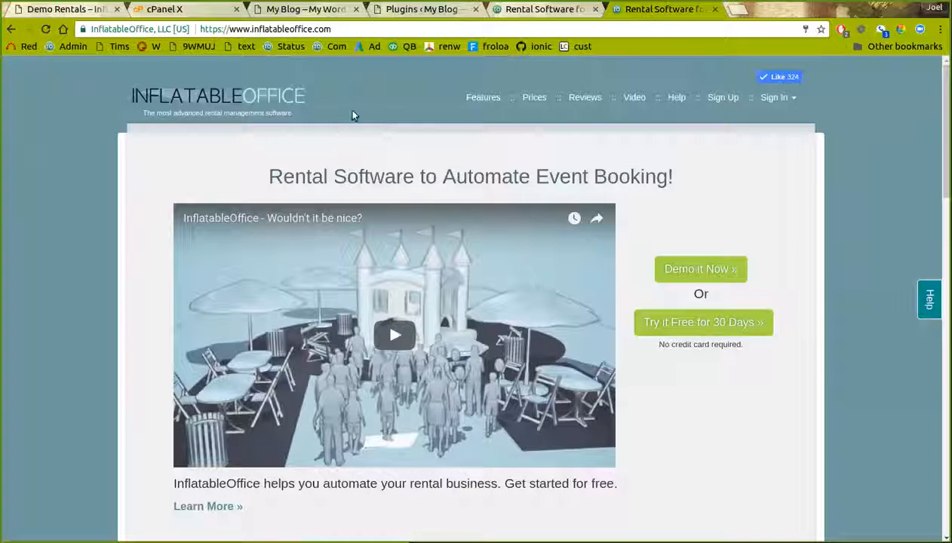
Look over the demo blog and Plugins tabs, then open InflatableOffice Help in a new tab
left_click(276, 8)
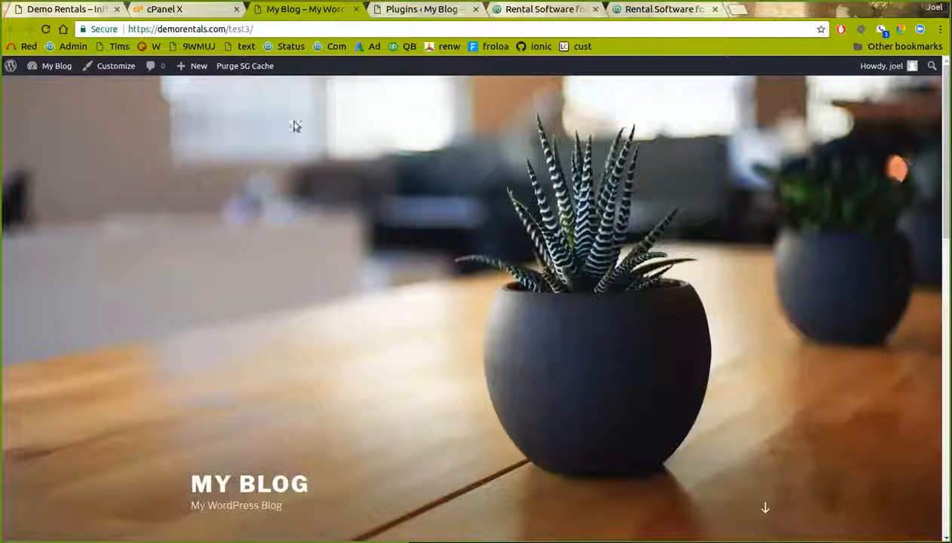
left_click(400, 10)
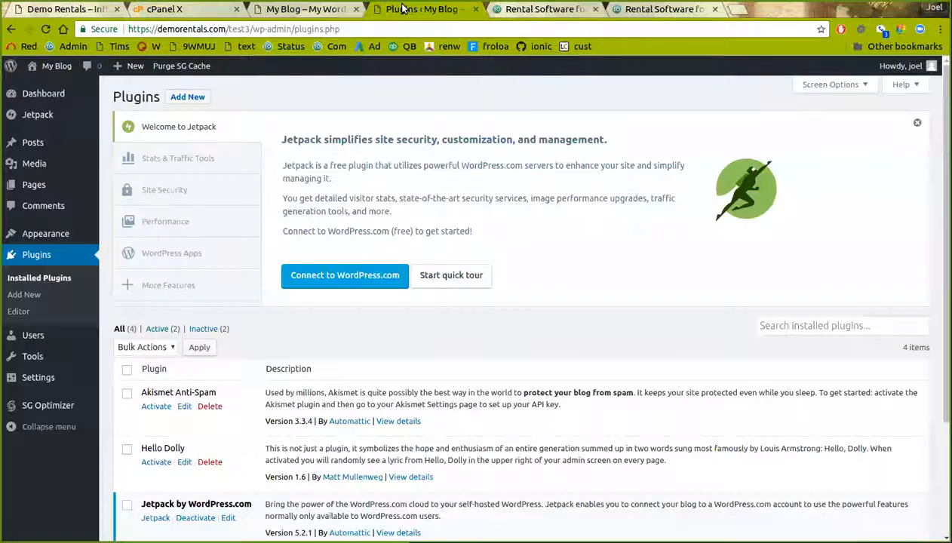
left_click(562, 15)
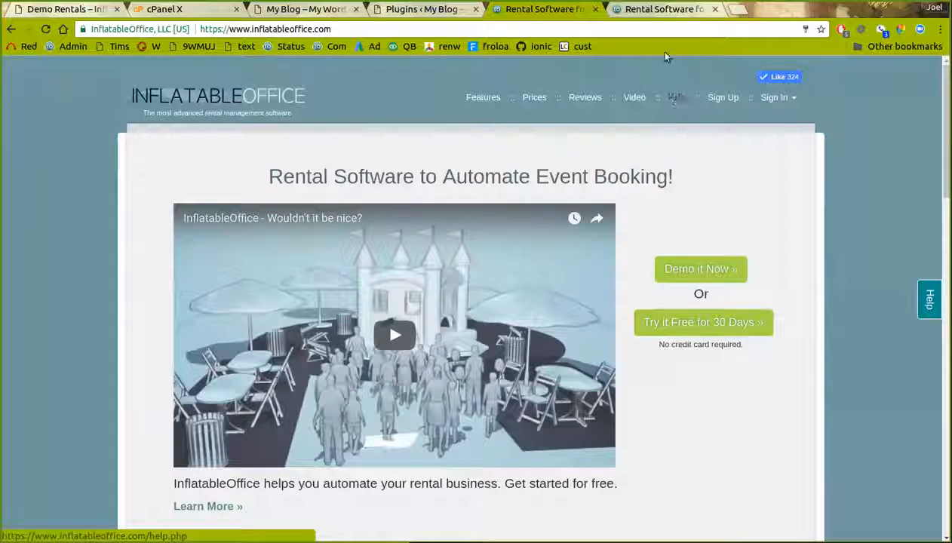
left_click(675, 98)
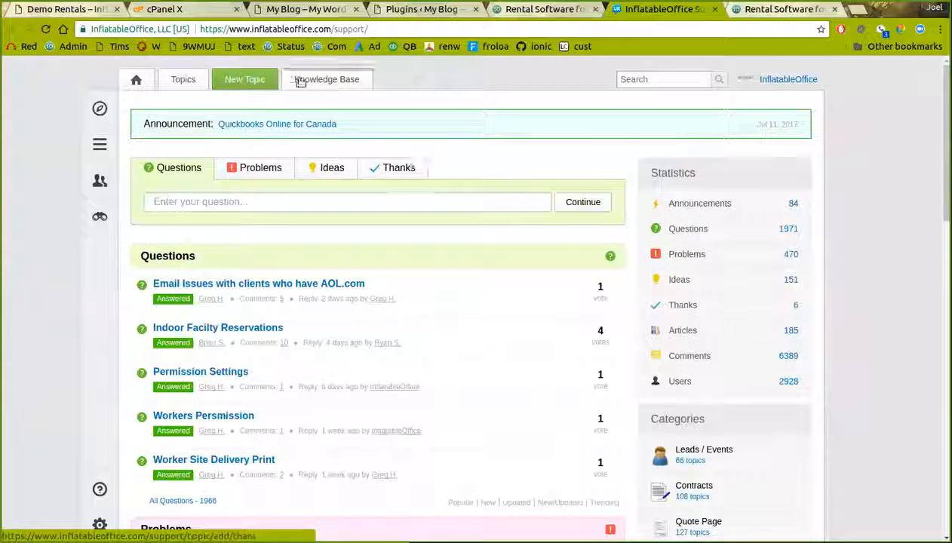
Find the 'Wordpress w/Shopping Cart Integration' knowledge base article and download the InflatableOffice plug-in
left_click(300, 81)
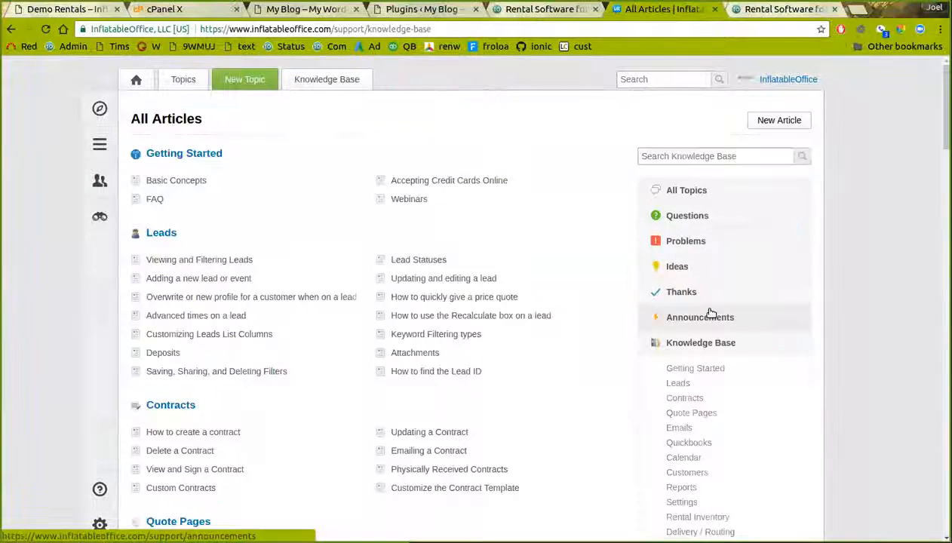
scroll(711, 313, "down", 3)
left_click(702, 369)
left_click(440, 161)
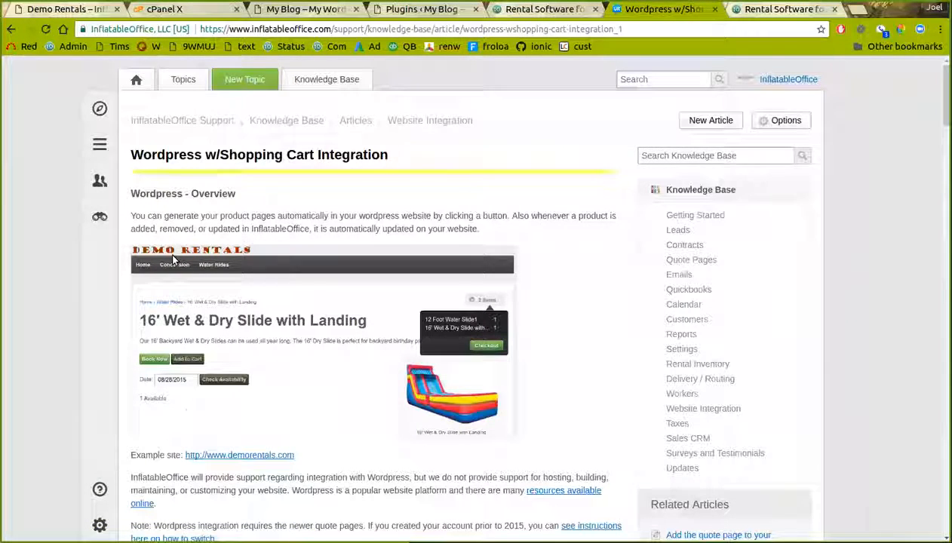
scroll(174, 260, "down", 5)
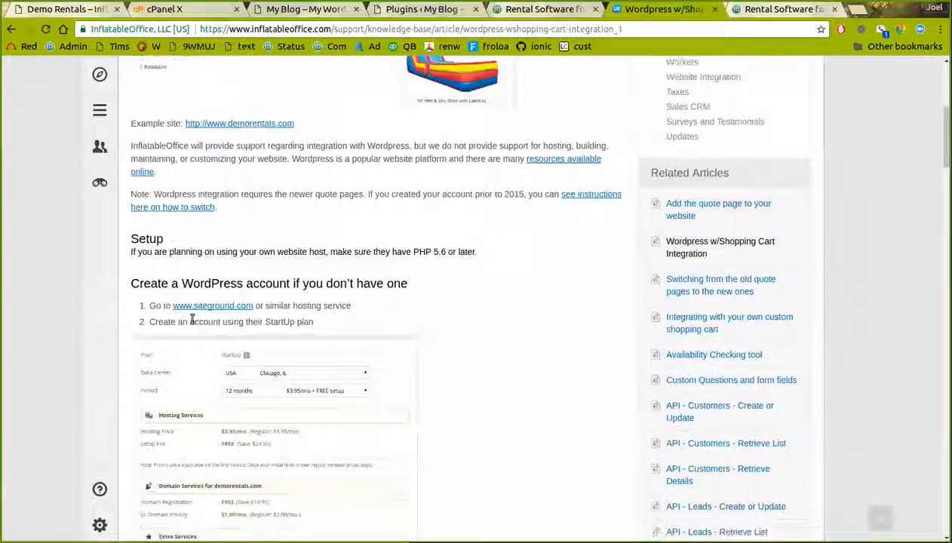
scroll(185, 309, "down", 5)
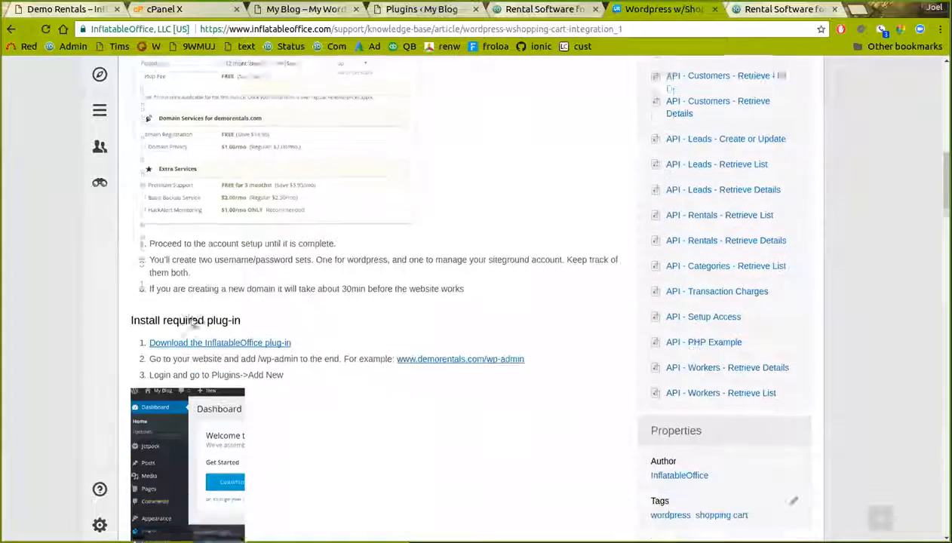
left_click(203, 321)
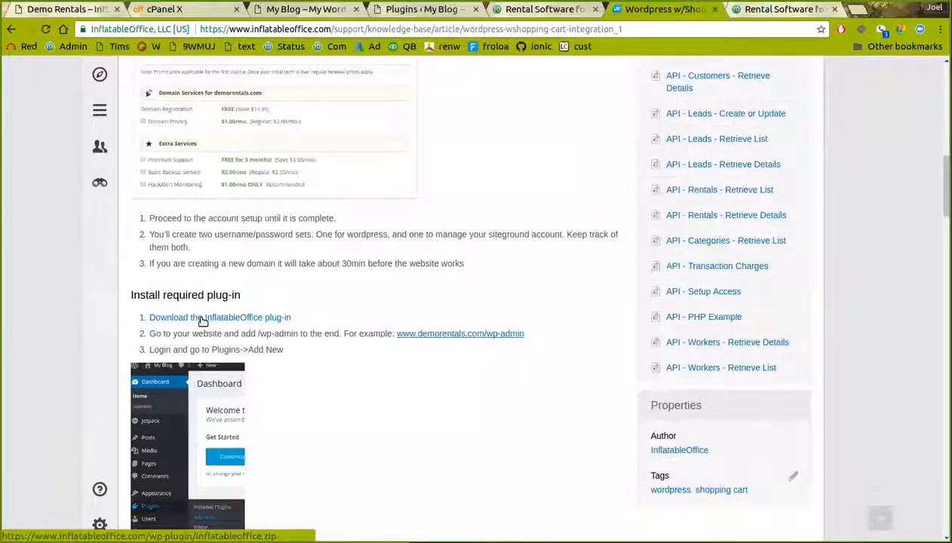
left_click(414, 12)
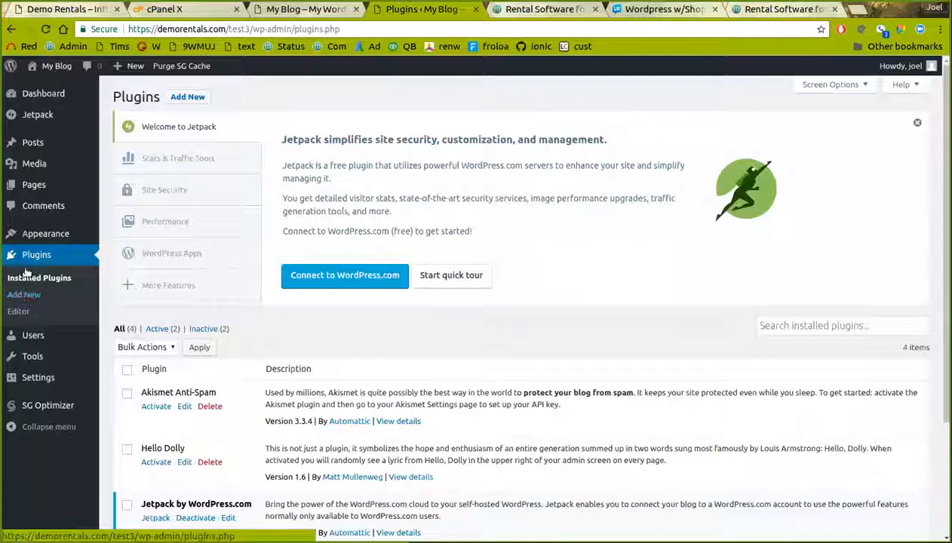
Upload inflatableoffice.zip through Add New, install it and activate the plug-in
left_click(23, 295)
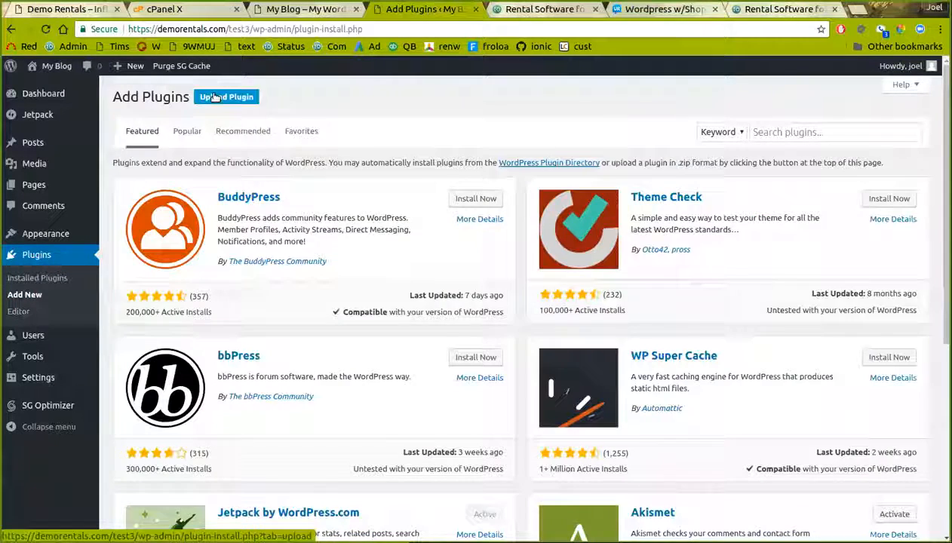
left_click(226, 96)
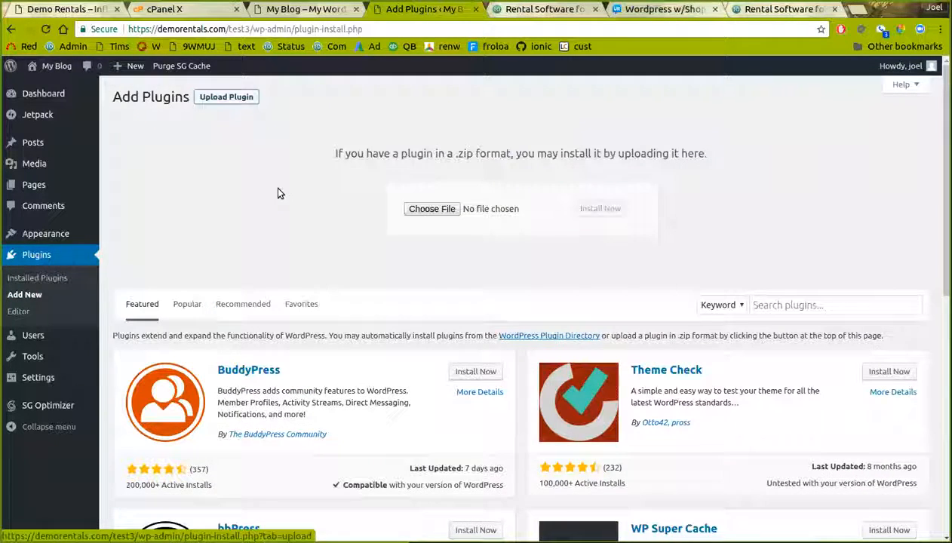
left_click(420, 209)
left_click(359, 140)
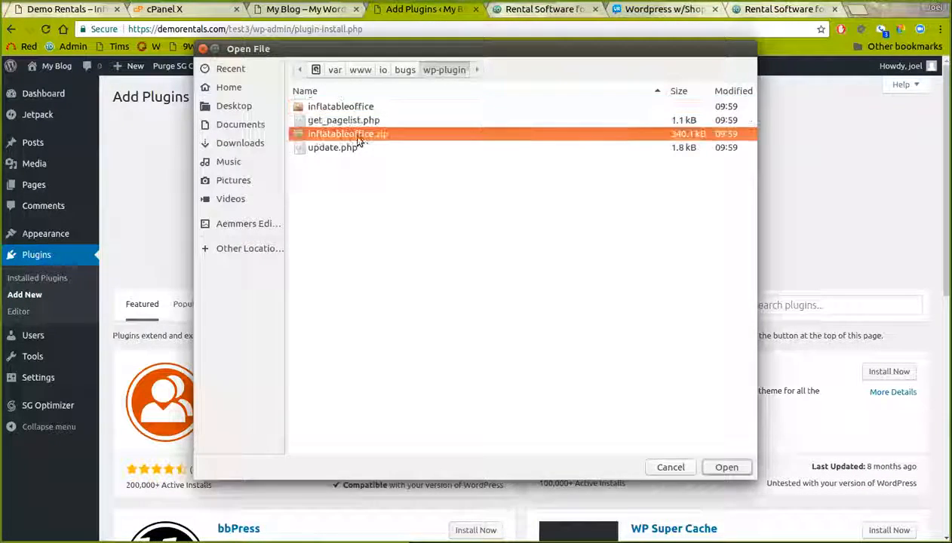
double_click(359, 141)
left_click(592, 209)
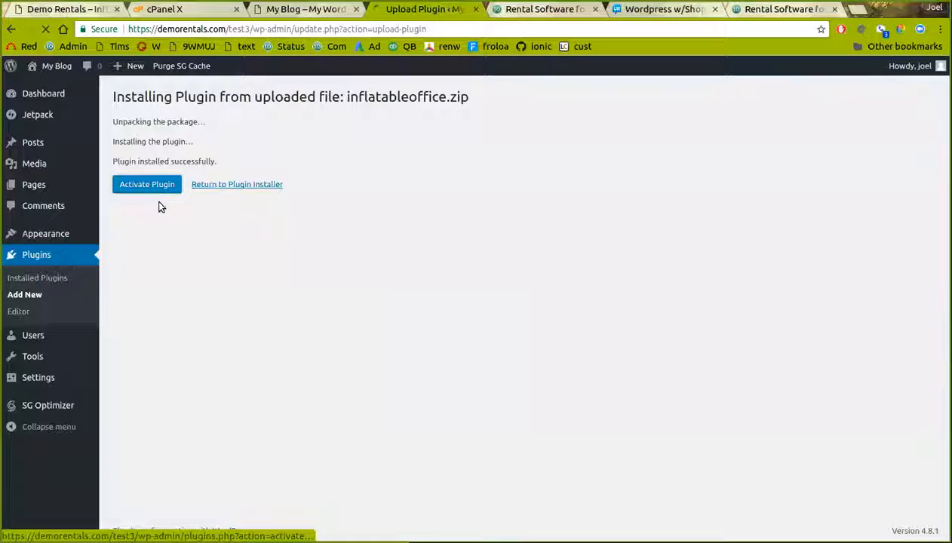
left_click(154, 190)
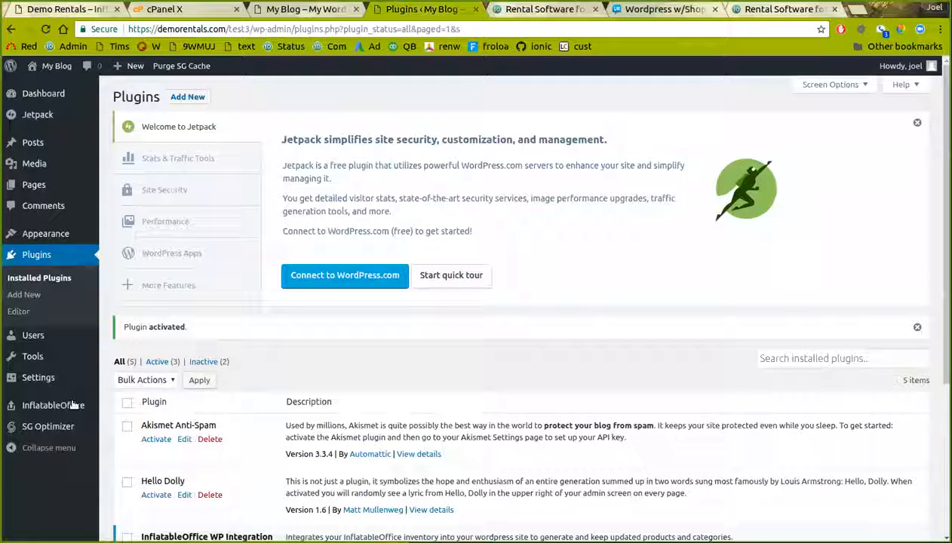
In Basic Setup, save IO username 'demo' and Demo Rentals LLC as the linked quote page
mouse_move(72, 405)
left_click(113, 407)
left_click(232, 150)
type("demo")
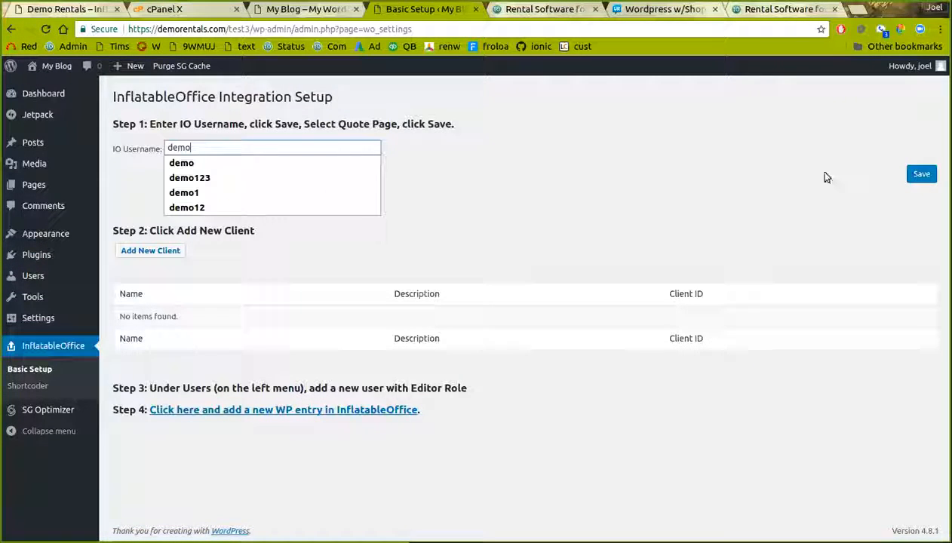
left_click(920, 174)
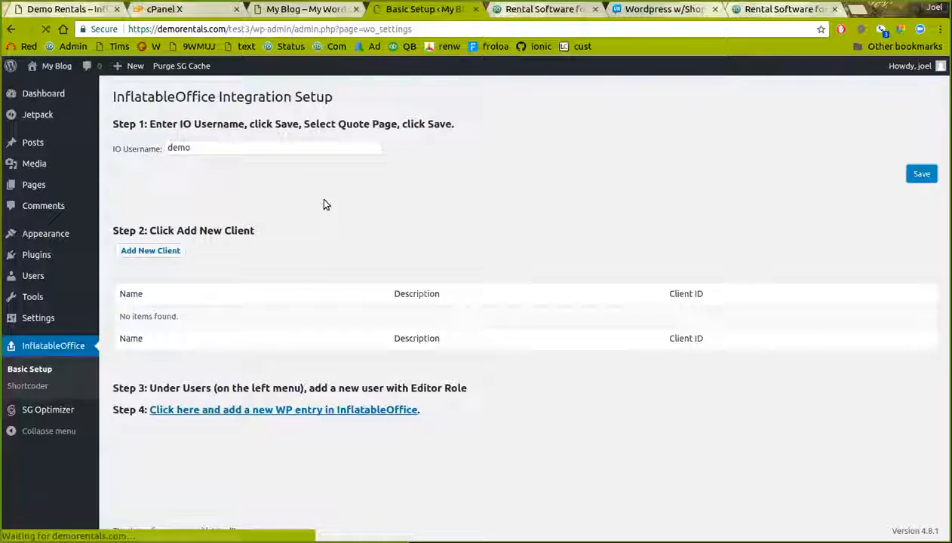
left_click(203, 191)
left_click(215, 197)
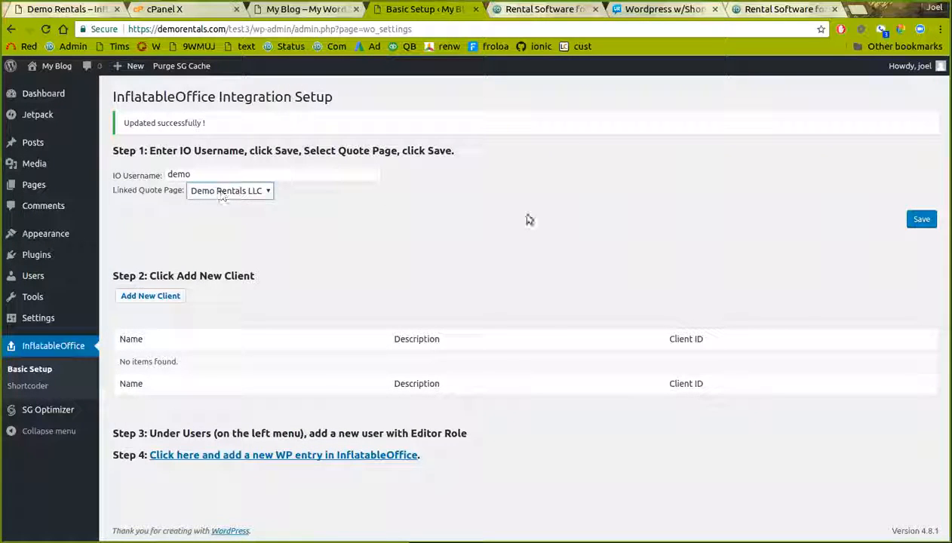
left_click(923, 219)
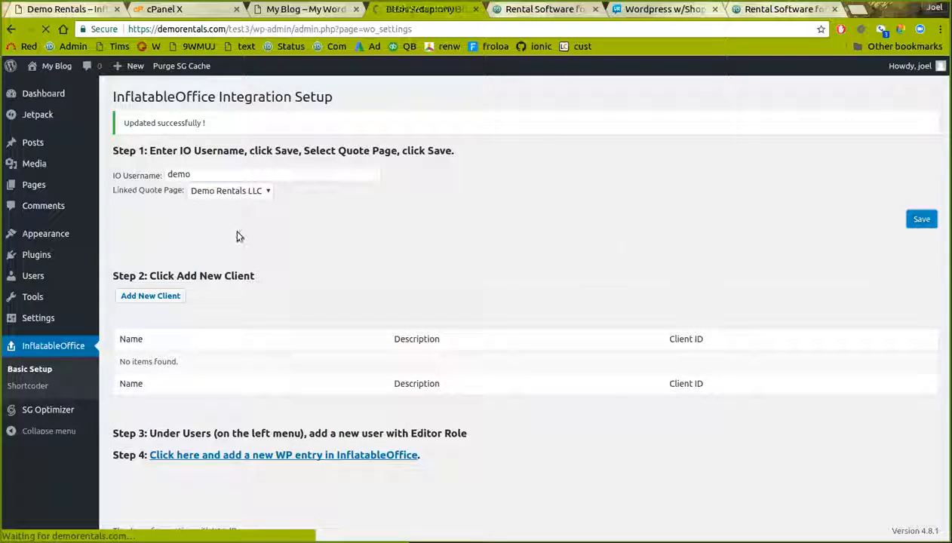
Add a new client named 'io'
left_click(155, 296)
type("io")
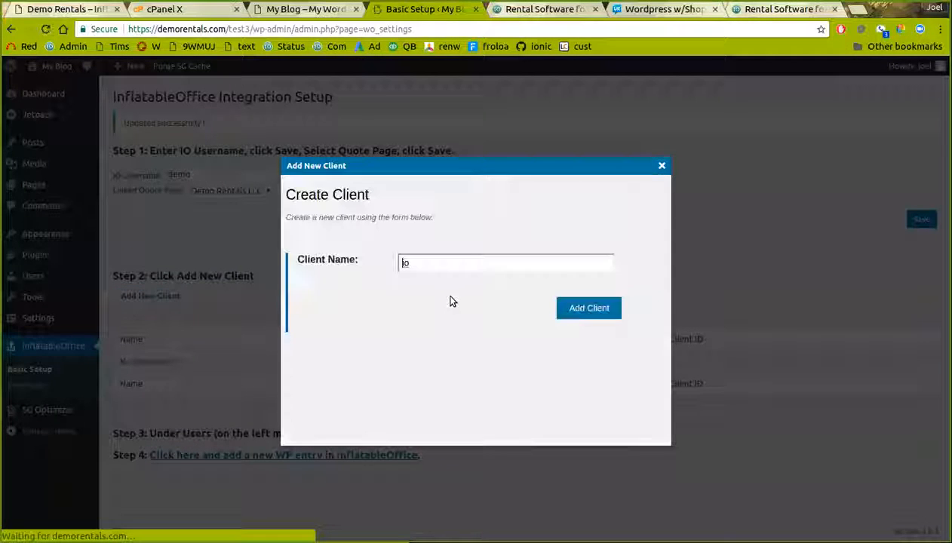
left_click(585, 310)
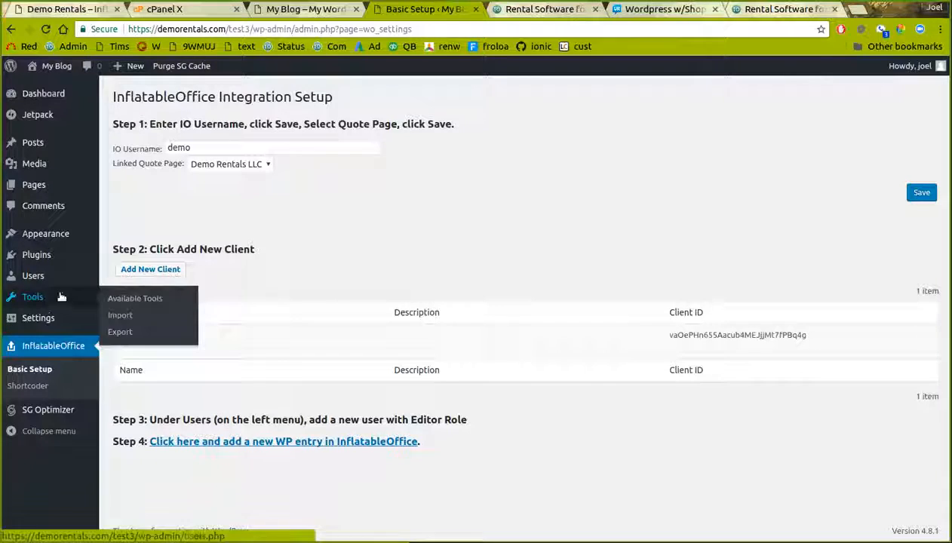
Fill in a new user 'iotest' with an e-mail address, generated password and Editor role
mouse_move(62, 282)
left_click(126, 295)
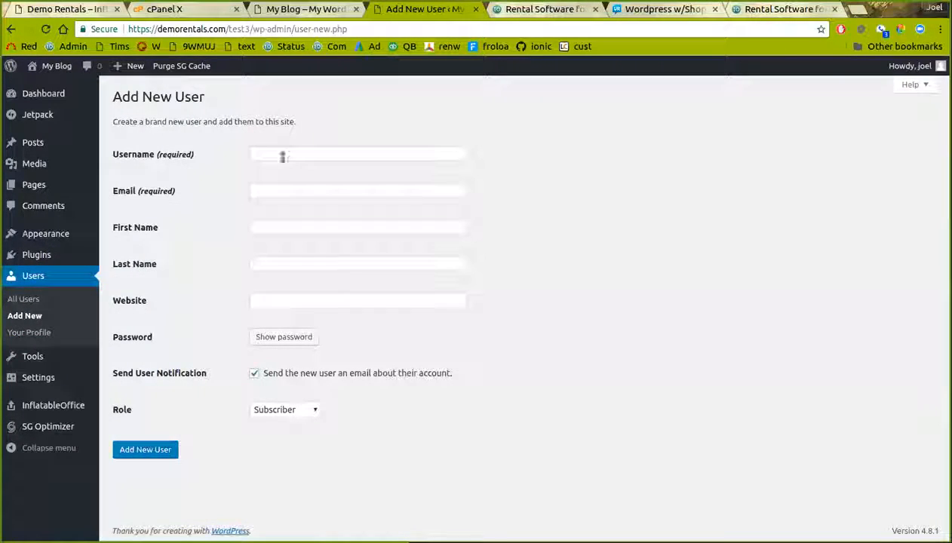
left_click(289, 153)
type("io")
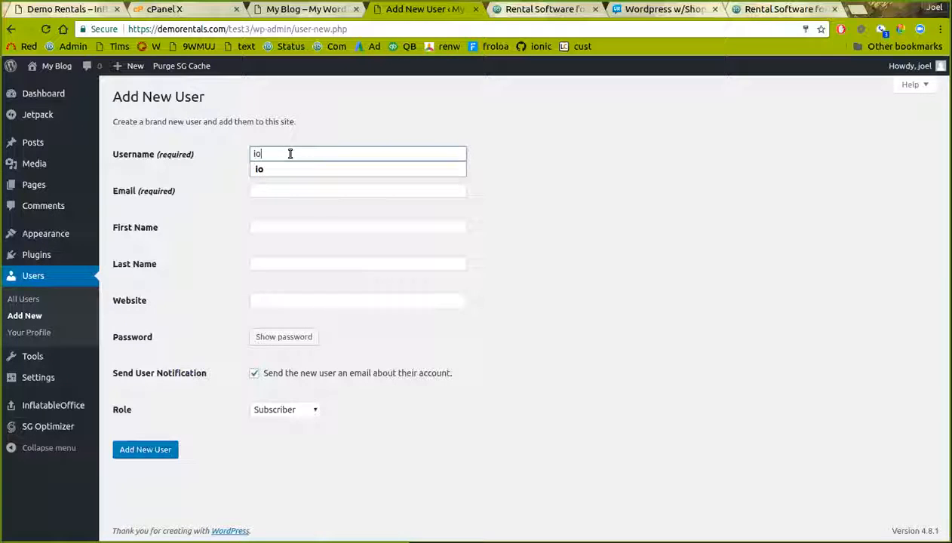
type("test")
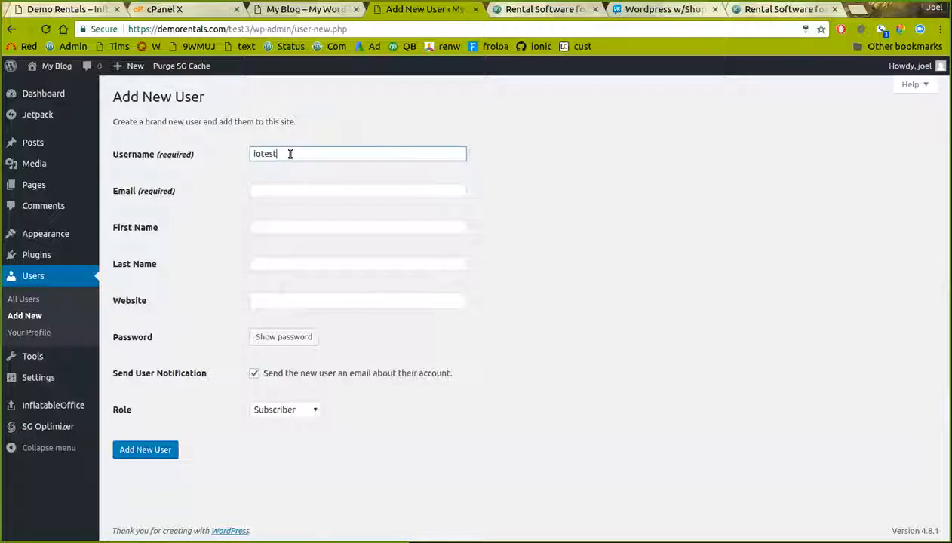
left_click(270, 191)
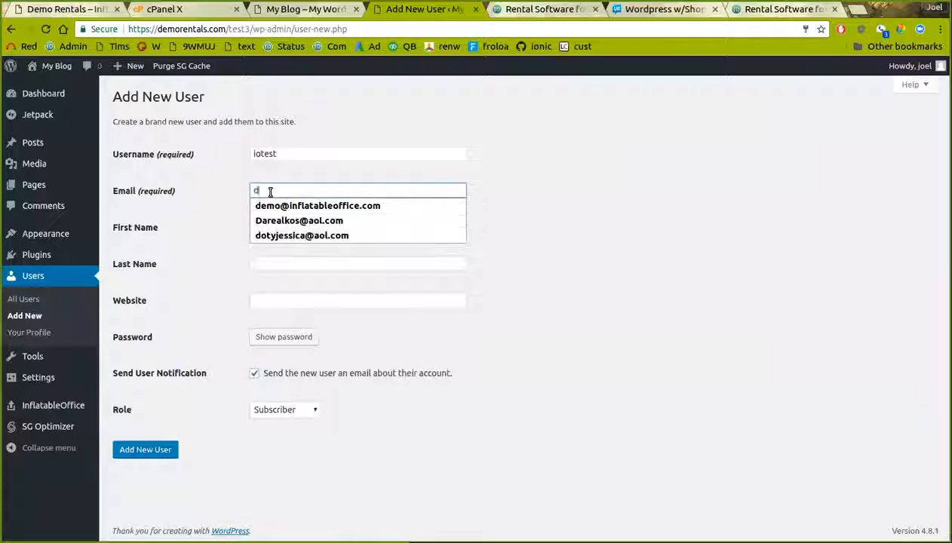
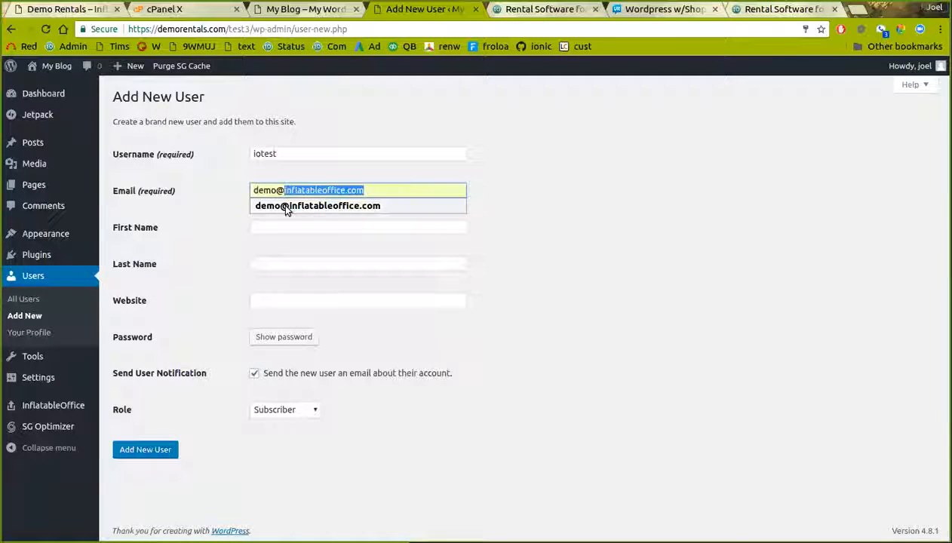
left_click(285, 206)
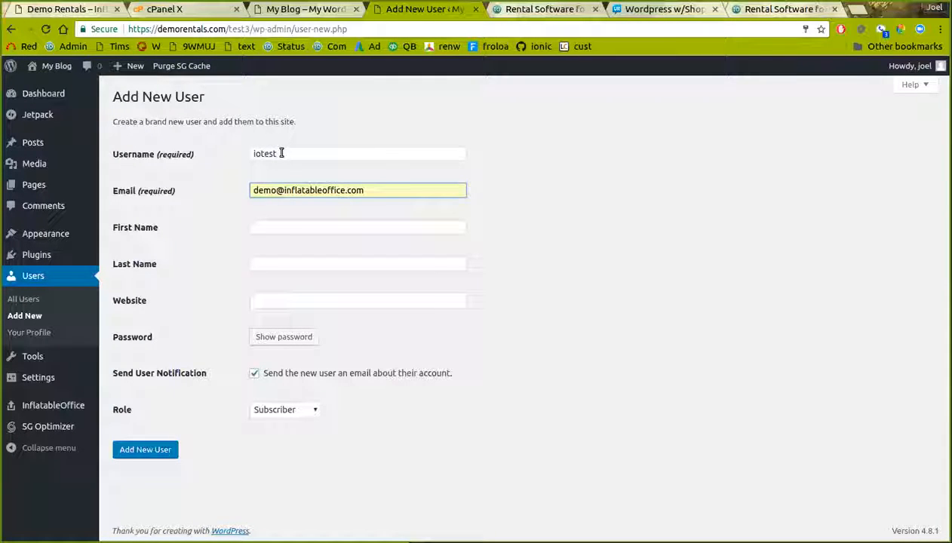
left_click(280, 335)
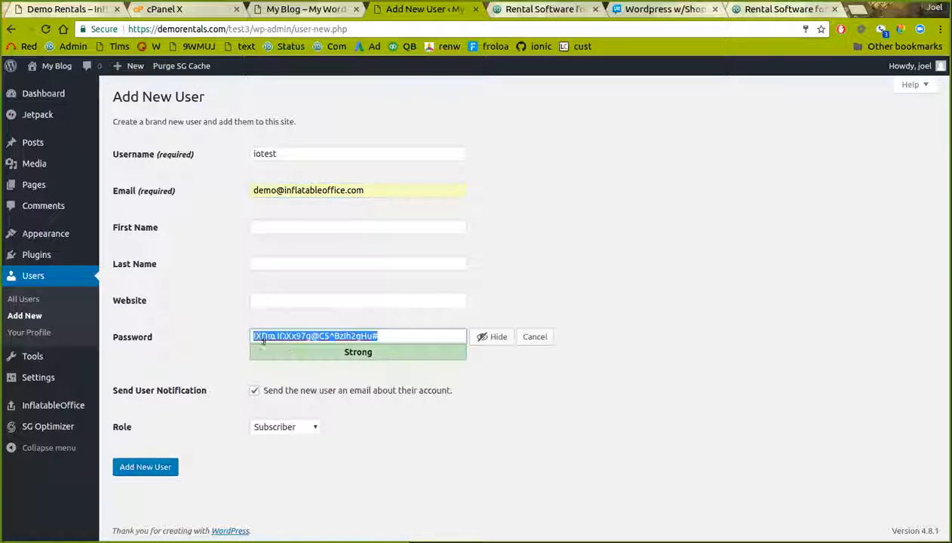
left_click(270, 429)
left_click(283, 473)
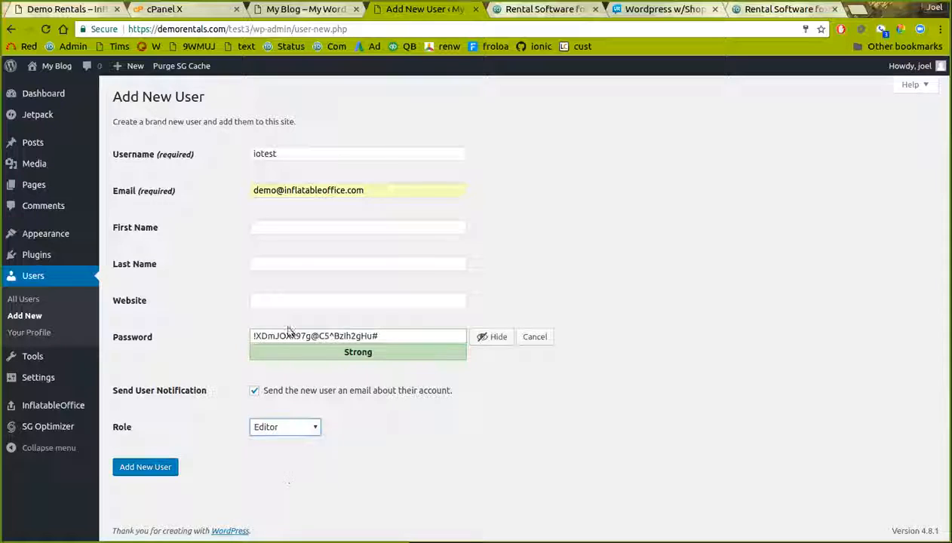
Copy the generated password, submit the user, and return to InflatableOffice Basic Setup
left_click(309, 339)
double_click(309, 339)
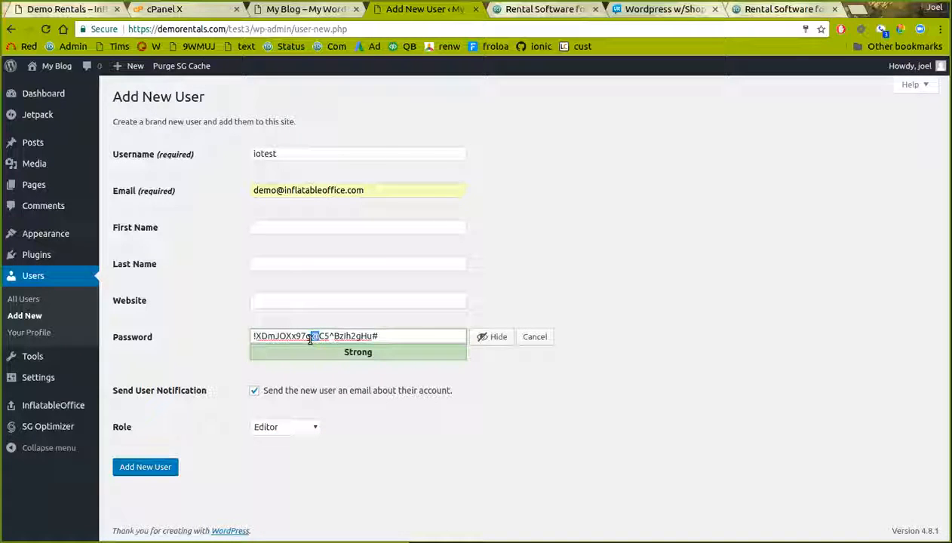
triple_click(309, 338)
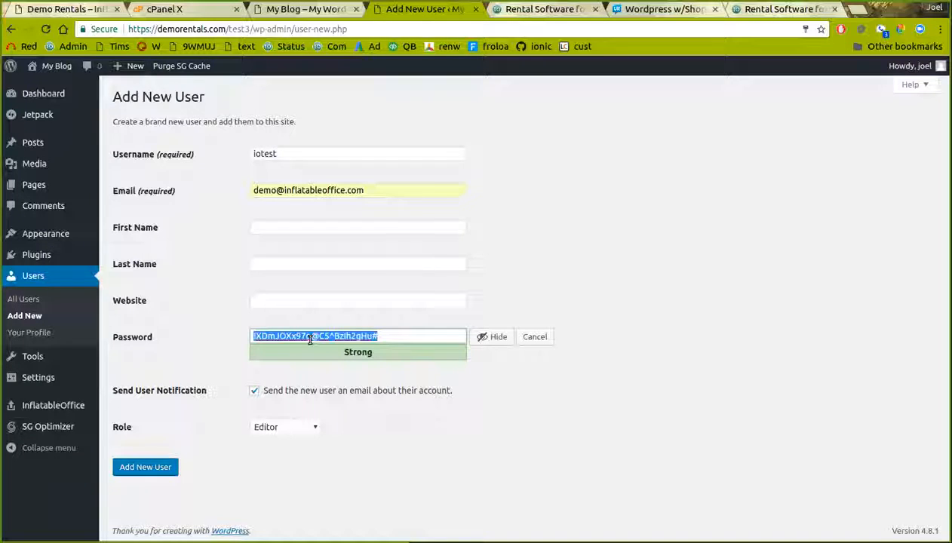
left_click(144, 468)
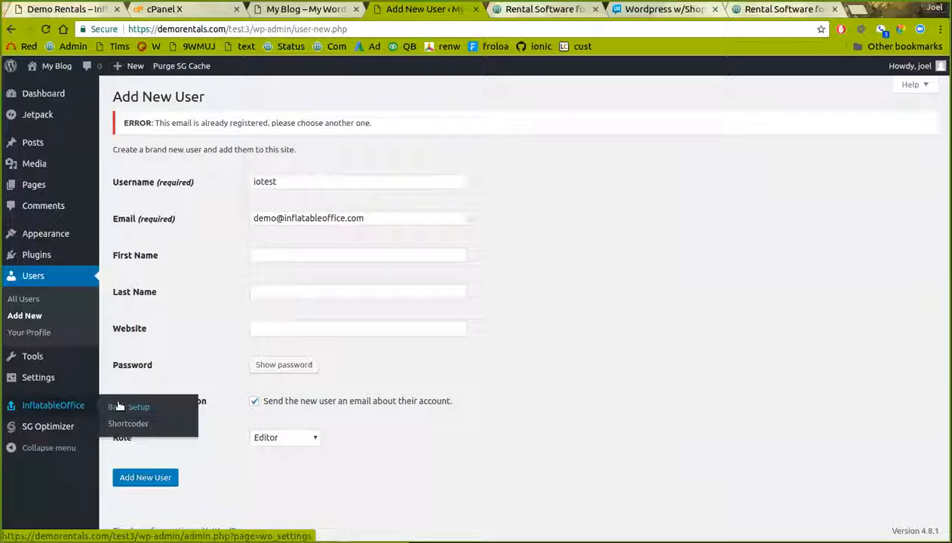
left_click(161, 396)
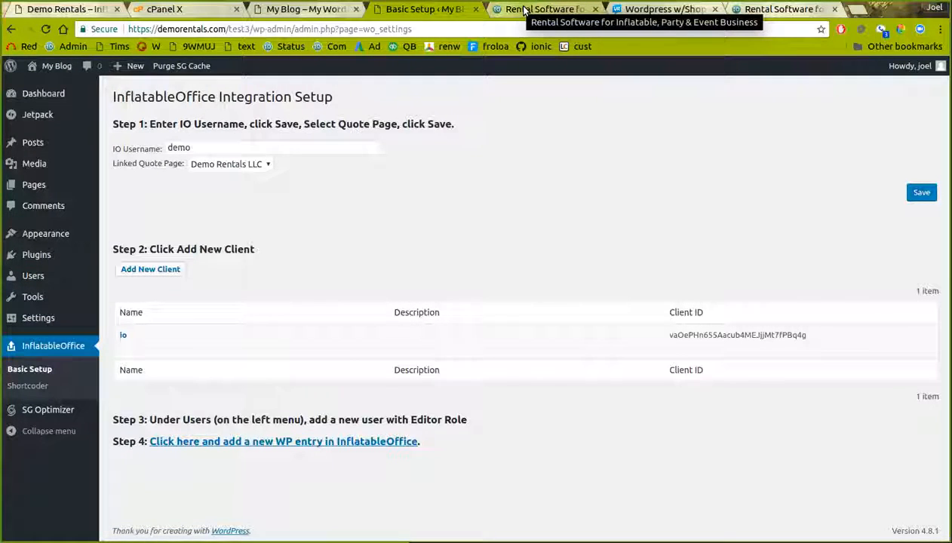
left_click(524, 10)
Sign in to InflatableOffice and open the Settings > WordPress integrations page
left_click(777, 97)
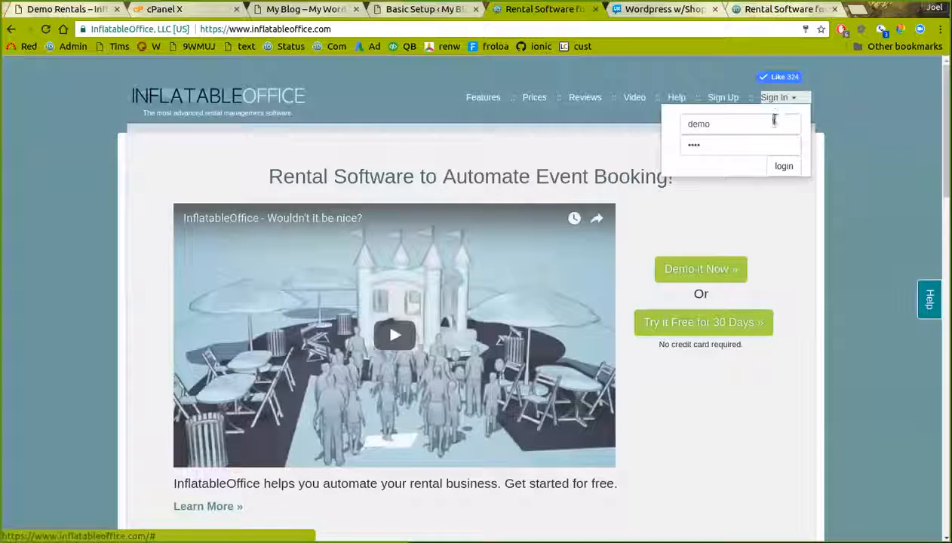
left_click(778, 167)
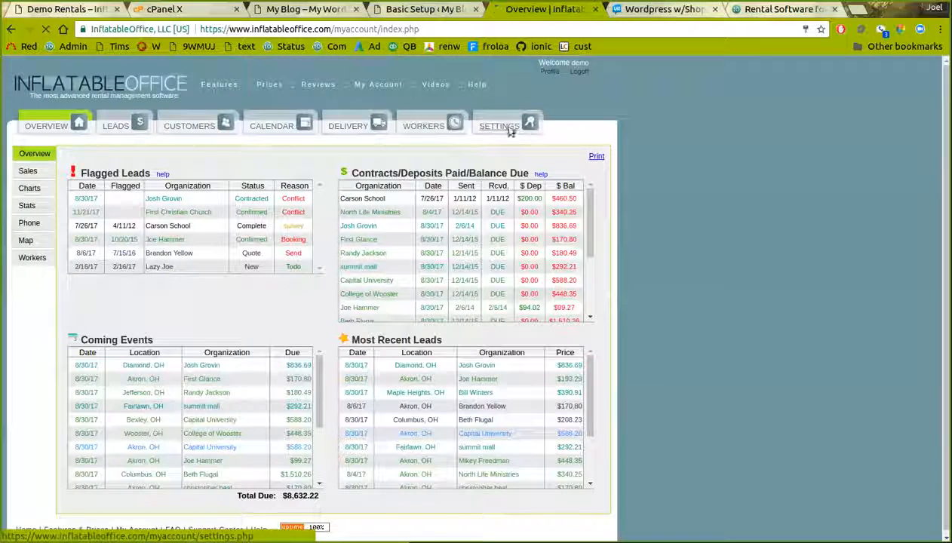
left_click(499, 126)
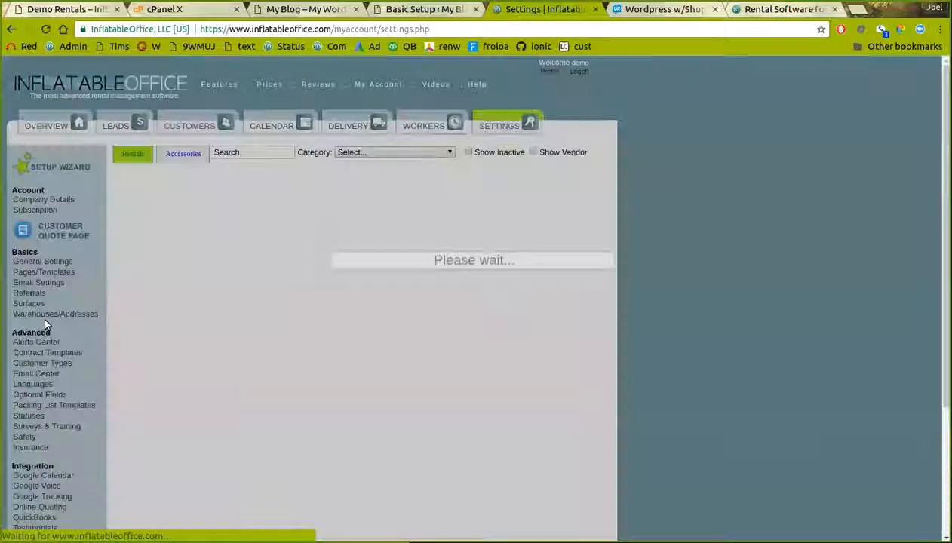
scroll(38, 467, "down", 2)
left_click(33, 512)
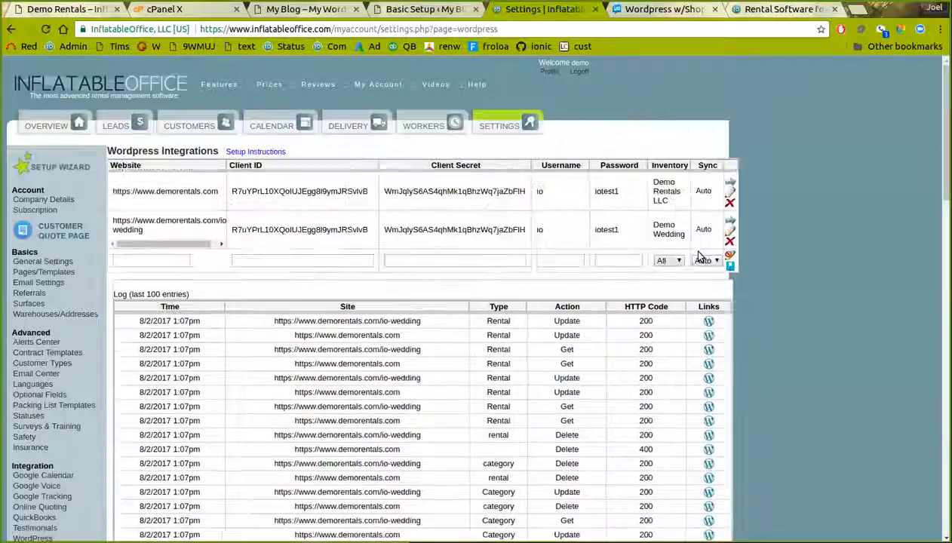
Start a new integration row with the demorentals.com URL, username iotest and pasted password
left_click(173, 261)
type("http")
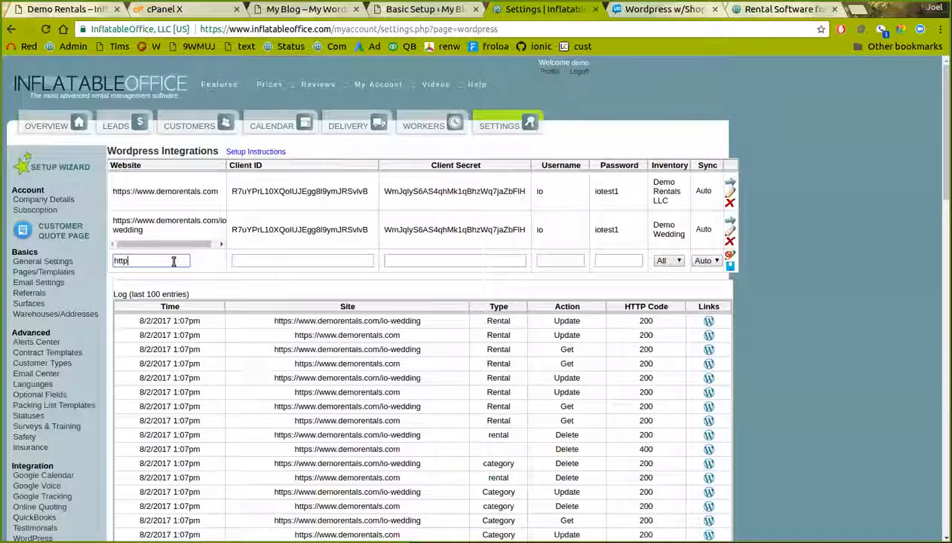
type("s://w")
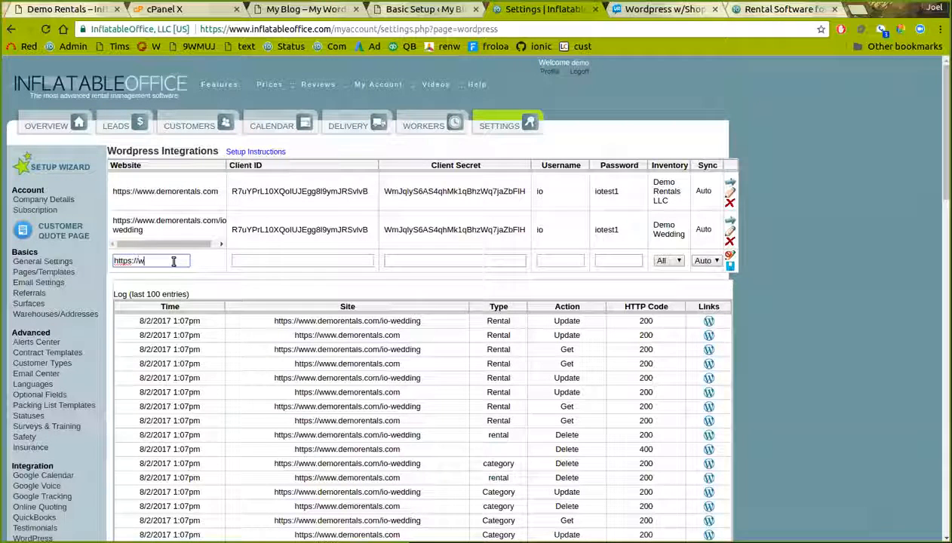
type("w.wdem")
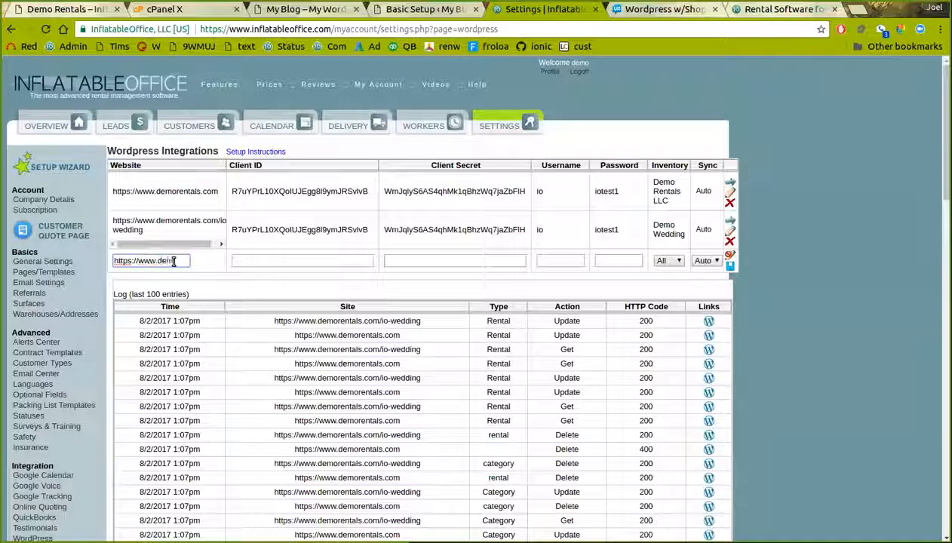
type("orentals.com/test3")
key("Tab")
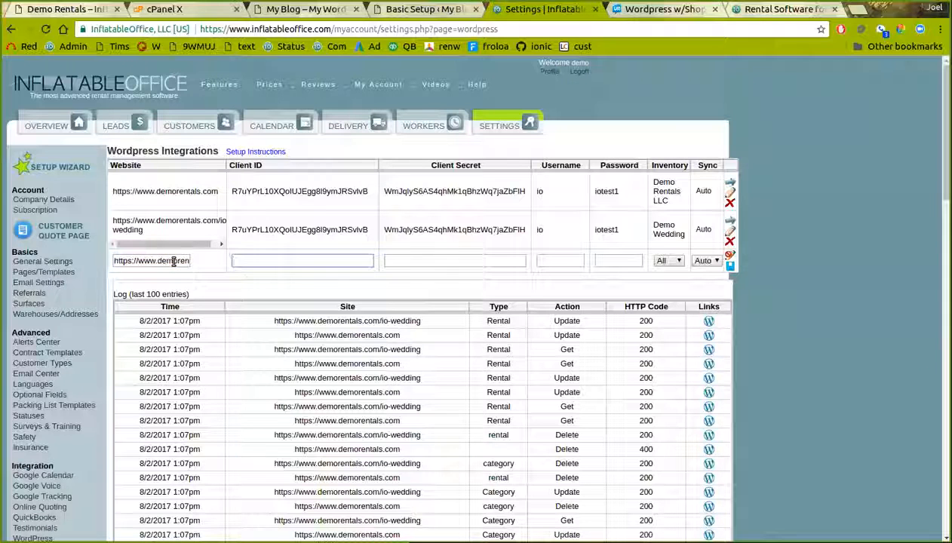
left_click(540, 262)
type("iotest")
key("Tab")
key("ctrl+v")
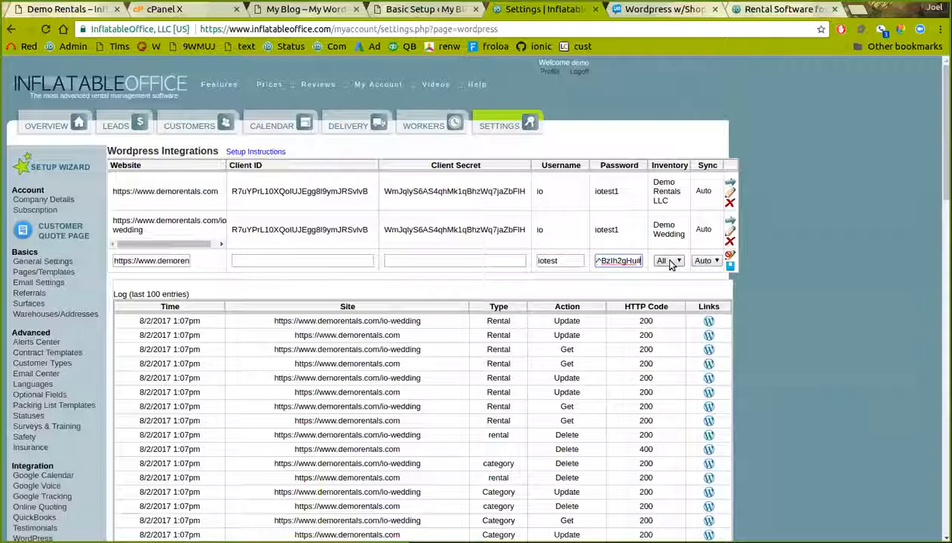
Copy the io client's Client ID from WordPress into the new row
left_click(403, 10)
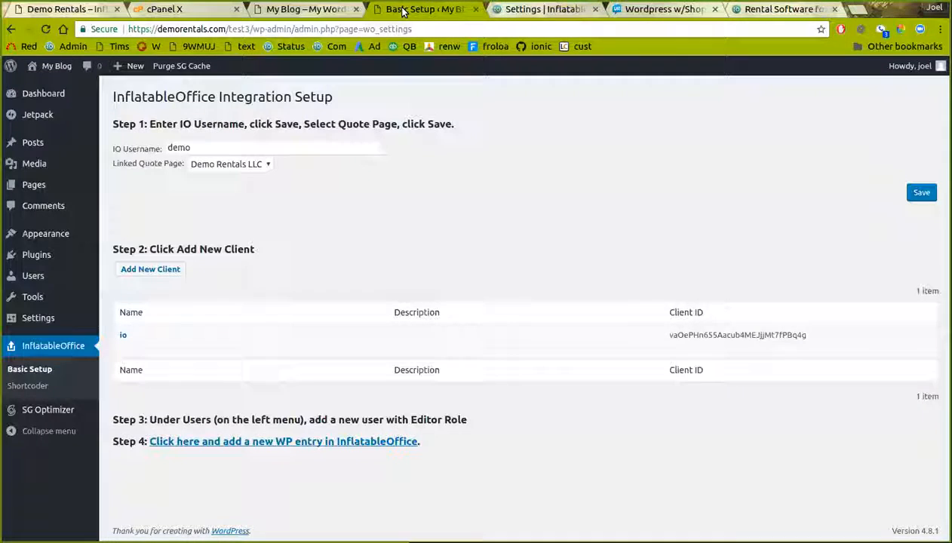
double_click(721, 335)
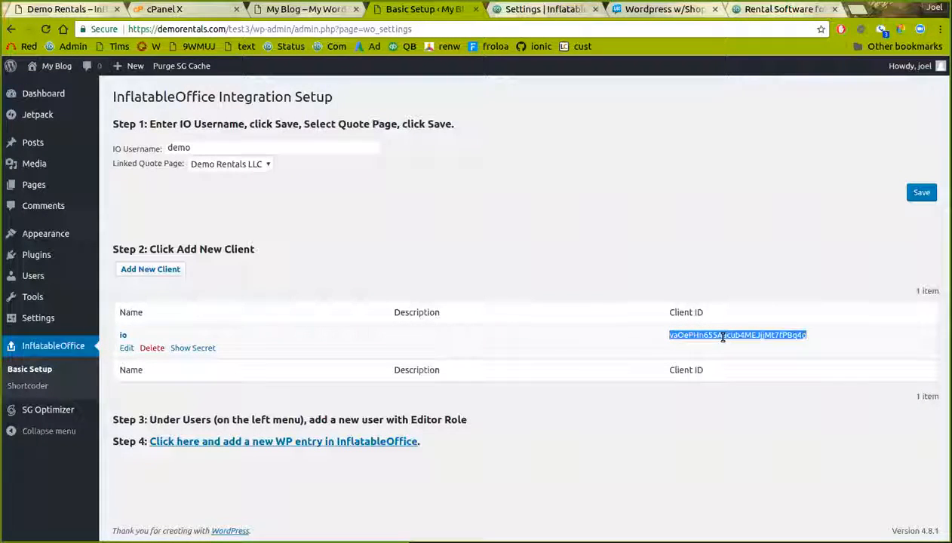
left_click(542, 9)
left_click(347, 261)
type("vaOePHn655Aacub4MEJjjMt7fPBq4q")
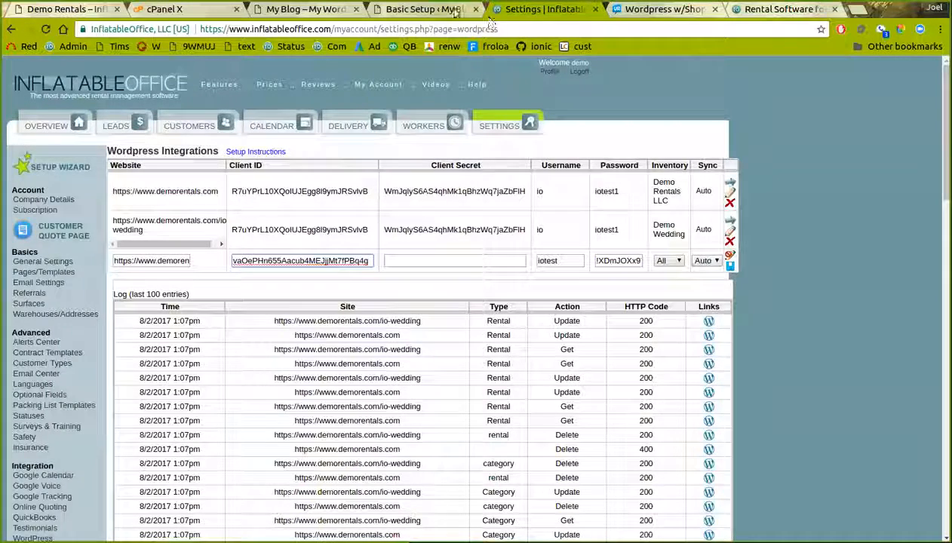
Copy the io client's secret from WordPress into the row's Client Secret field
left_click(423, 9)
left_click(200, 351)
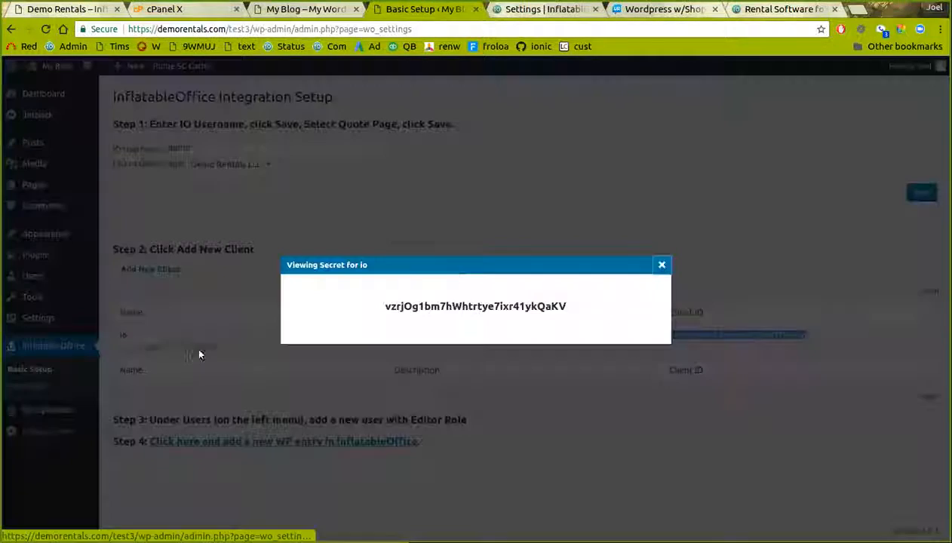
double_click(459, 307)
key("ctrl+c")
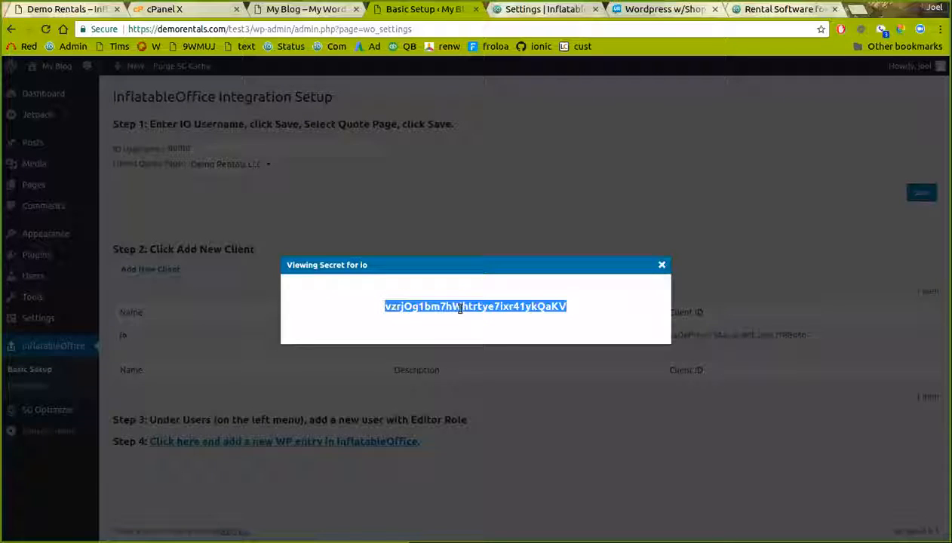
left_click(661, 265)
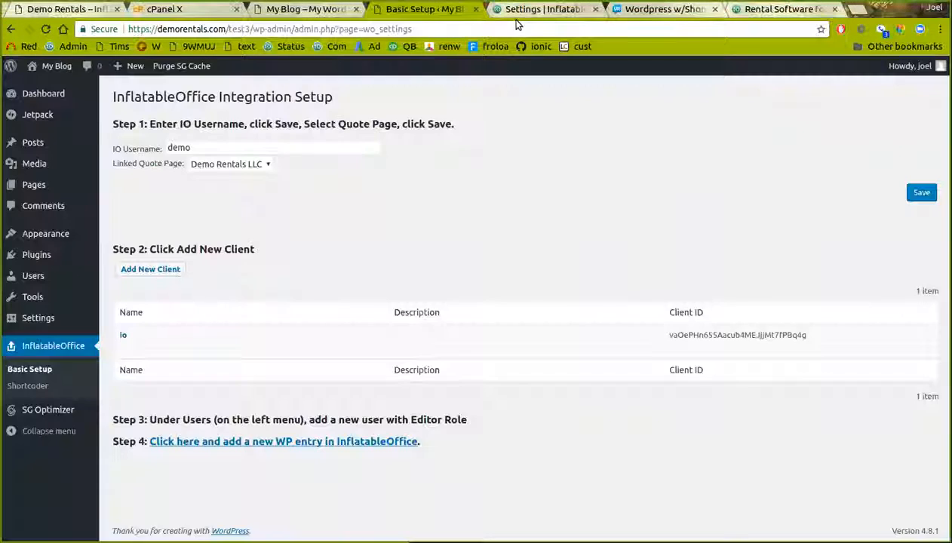
left_click(520, 11)
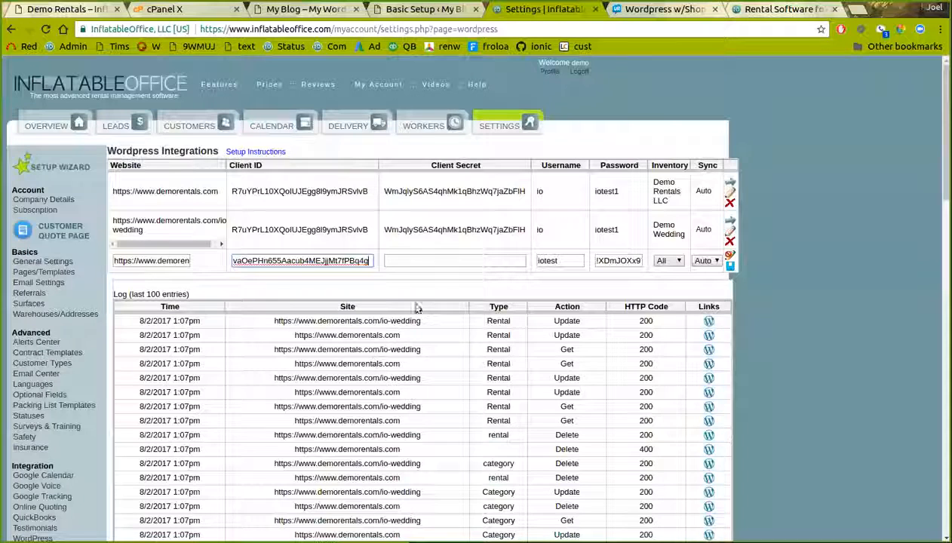
left_click(456, 260)
key("ctrl+v")
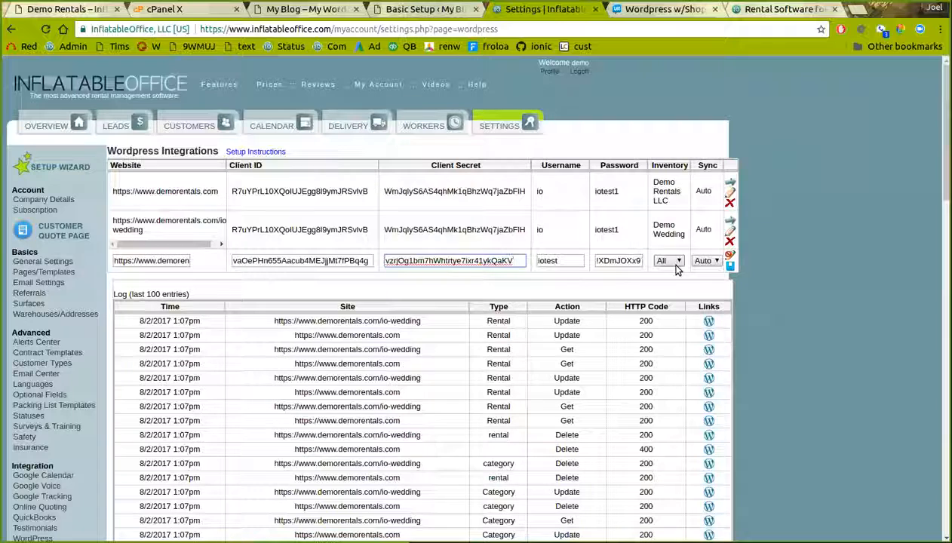
Save the test3 integration and start a full sync of the website
left_click(730, 267)
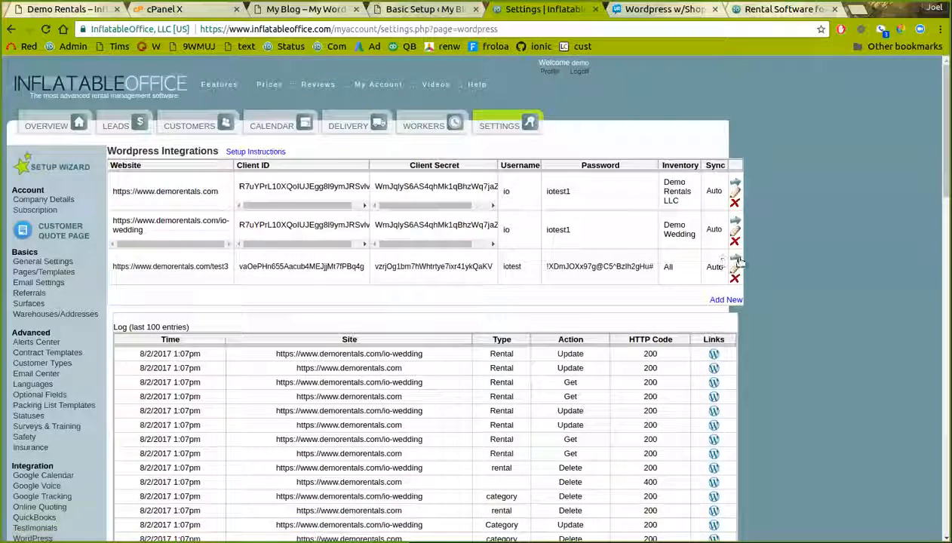
left_click(735, 260)
left_click(575, 99)
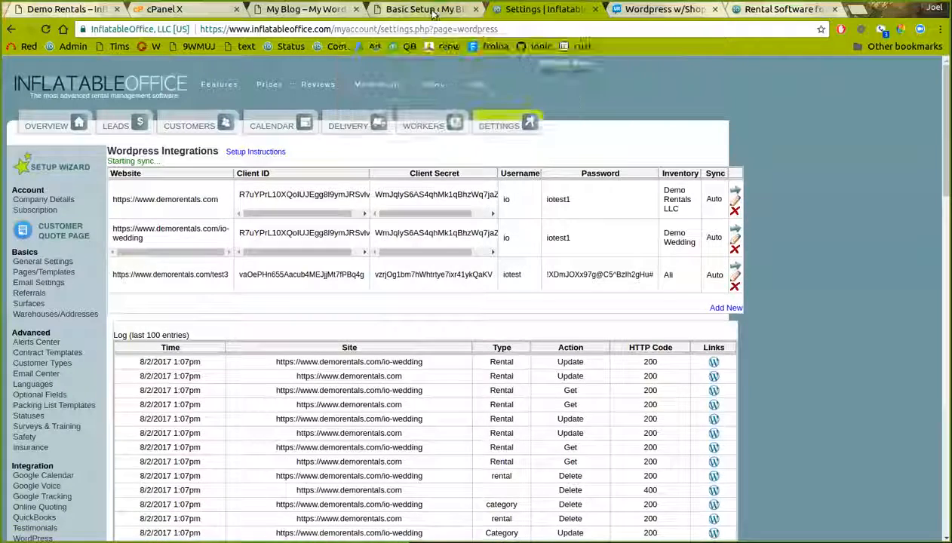
left_click(427, 10)
left_click(33, 185)
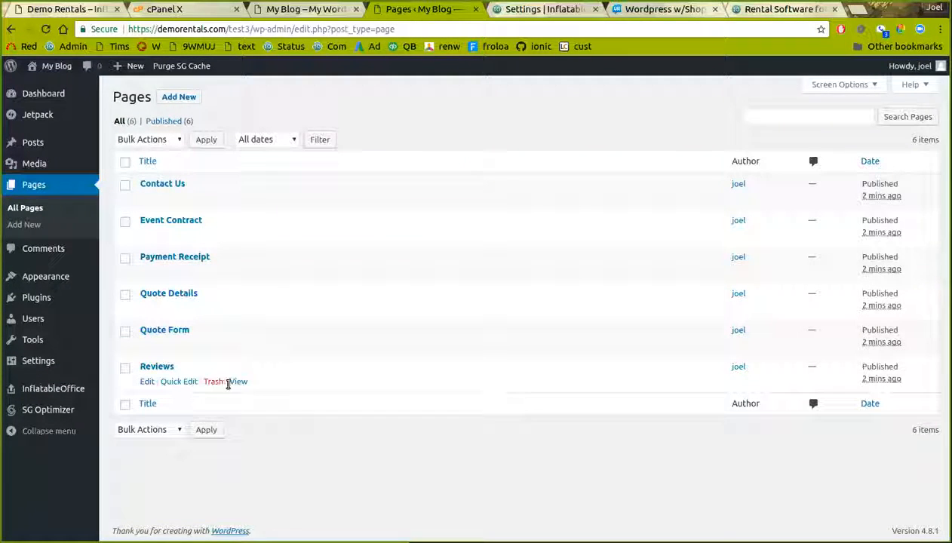
Preview the published Reviews and Quote Form pages on the site, then return to All Pages
left_click(238, 382)
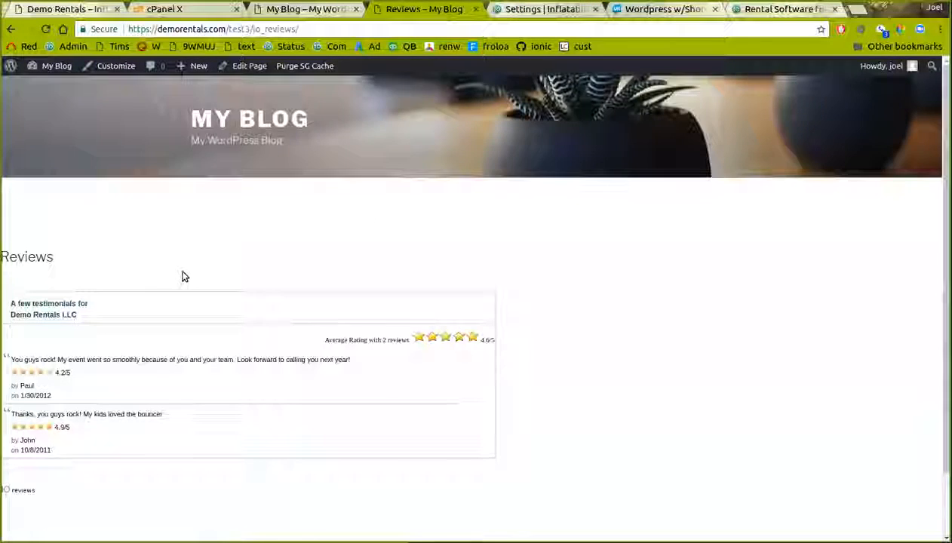
scroll(106, 397, "down", 2)
left_click(10, 28)
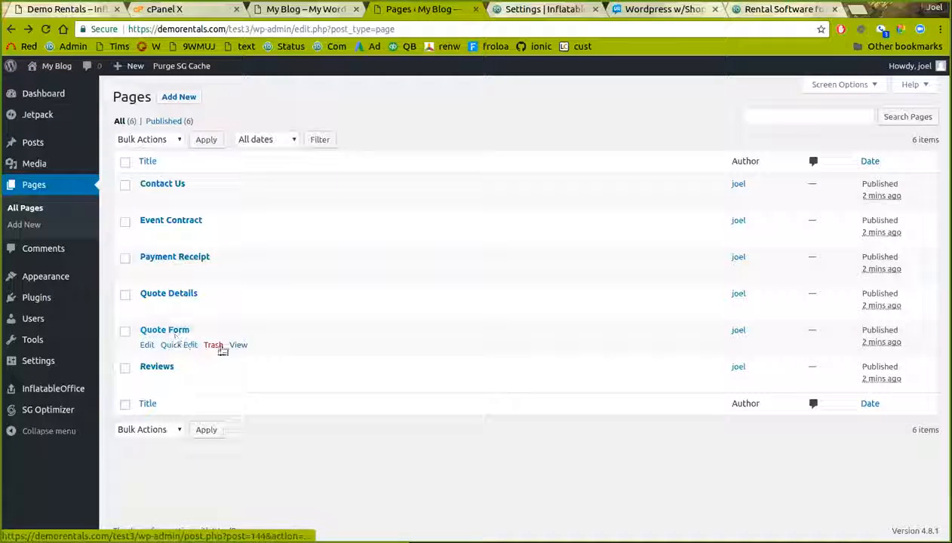
left_click(238, 345)
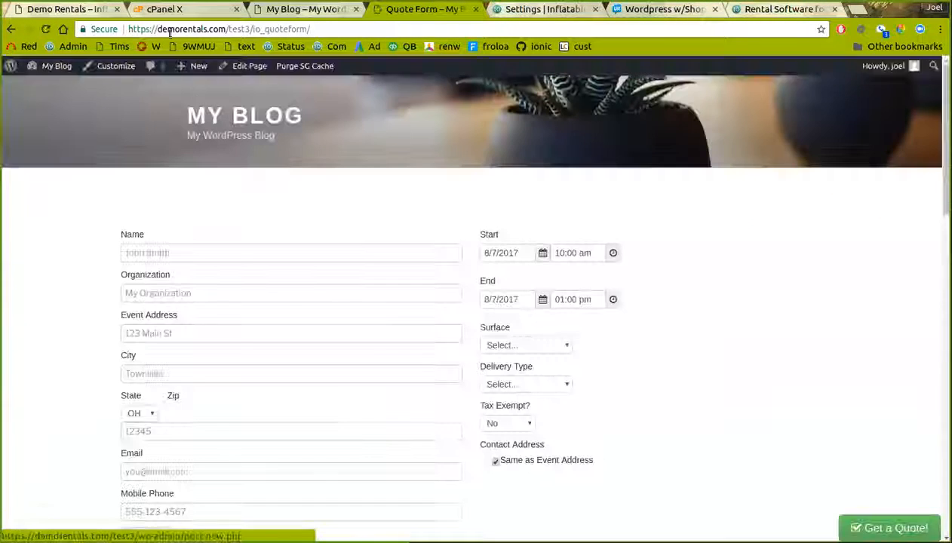
left_click(318, 30)
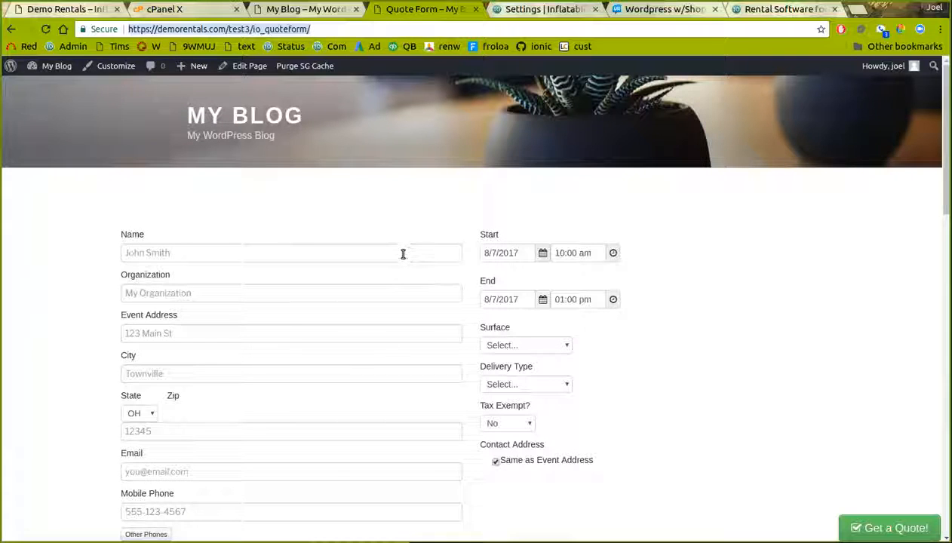
left_click(317, 10)
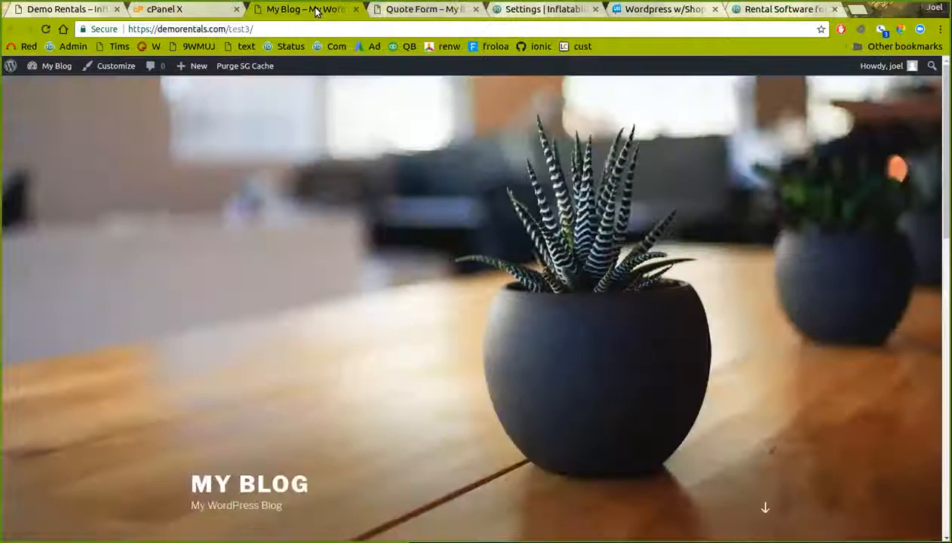
key("ctrl+Tab")
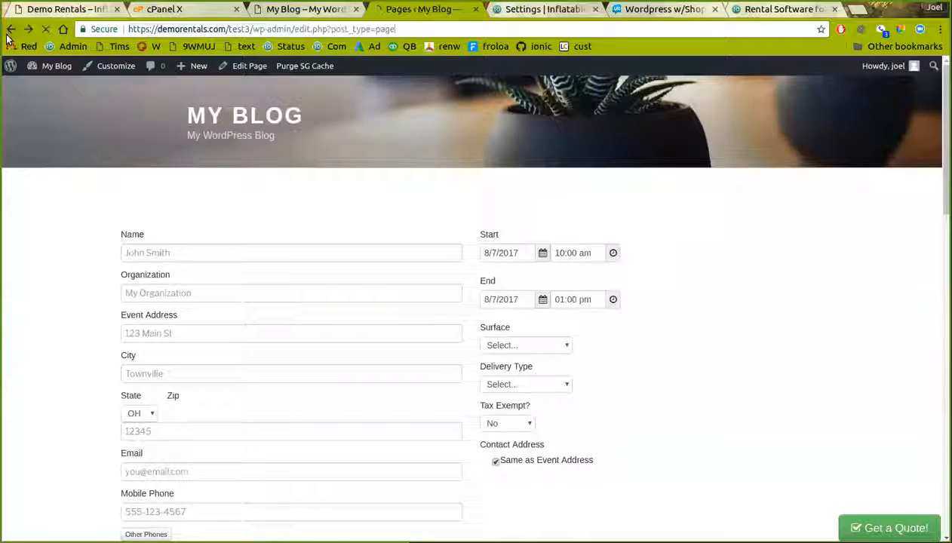
left_click(9, 30)
left_click(34, 212)
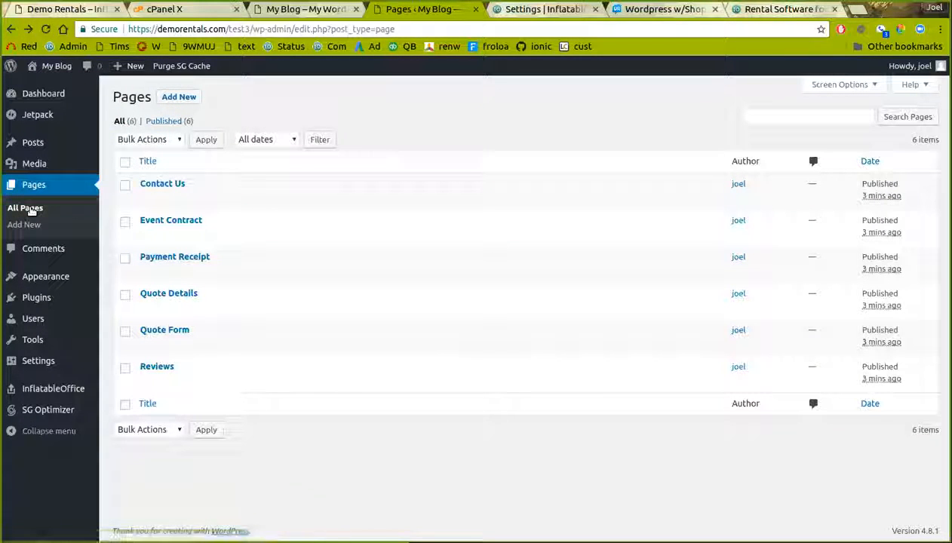
Check the integration status in InflatableOffice, then go to the WordPress Users list
left_click(523, 11)
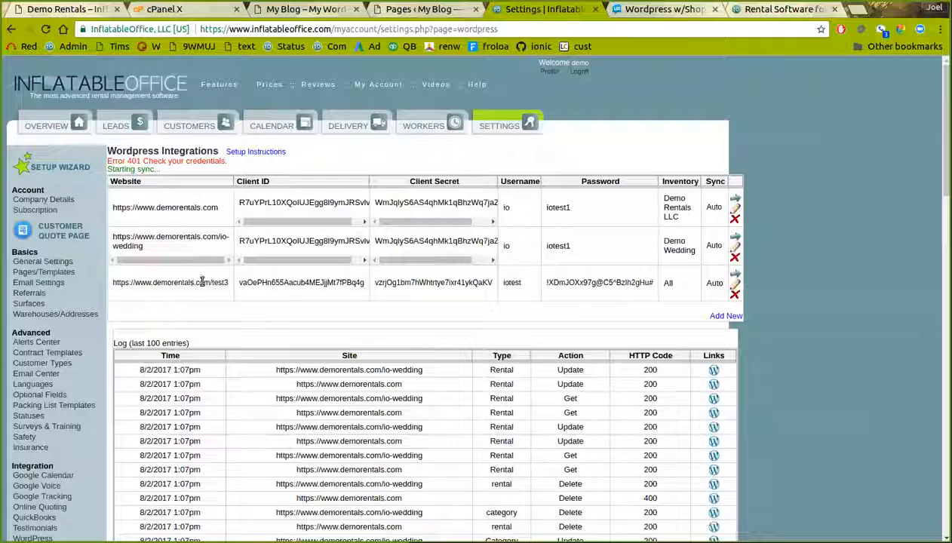
left_click(397, 11)
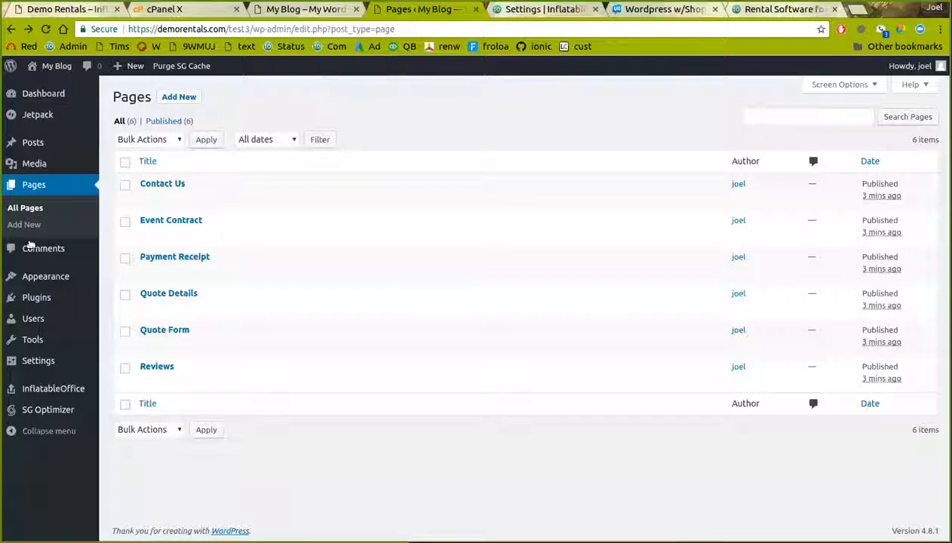
mouse_move(47, 388)
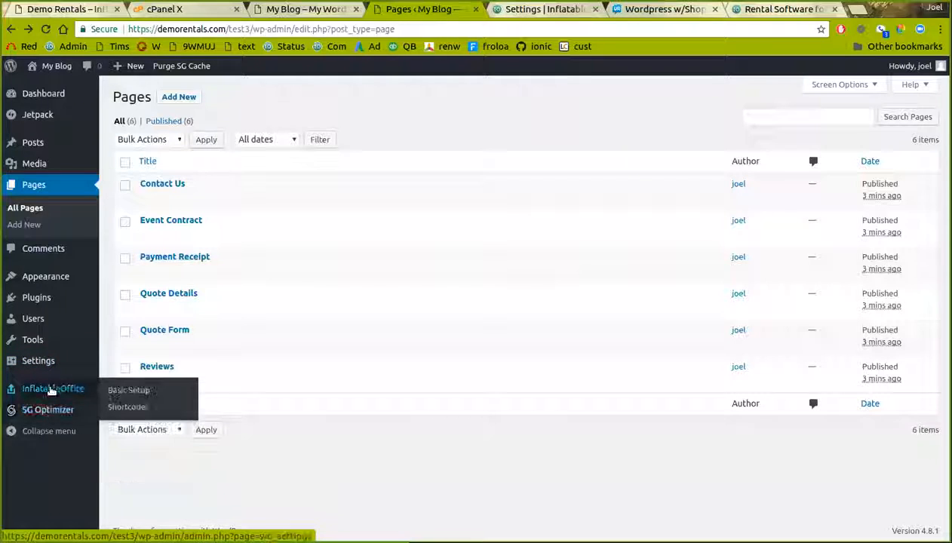
left_click(130, 389)
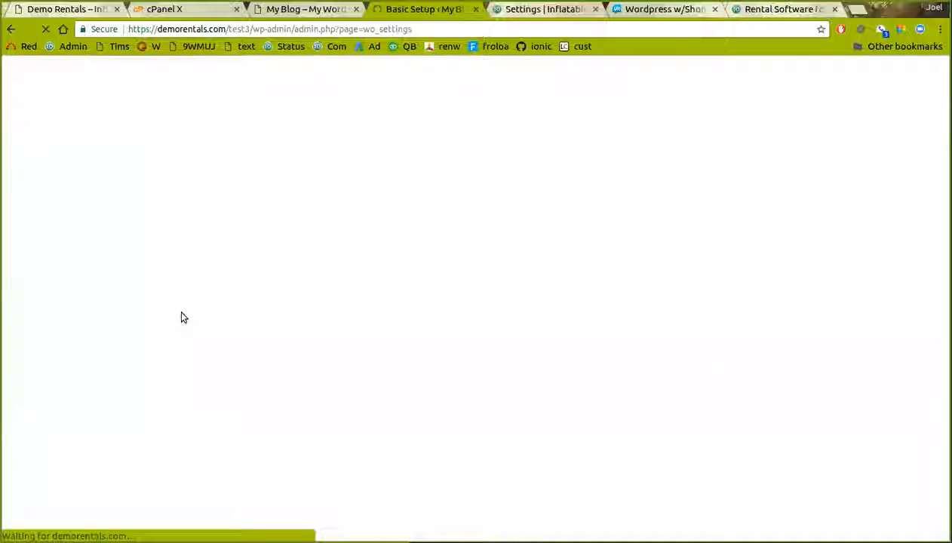
mouse_move(186, 332)
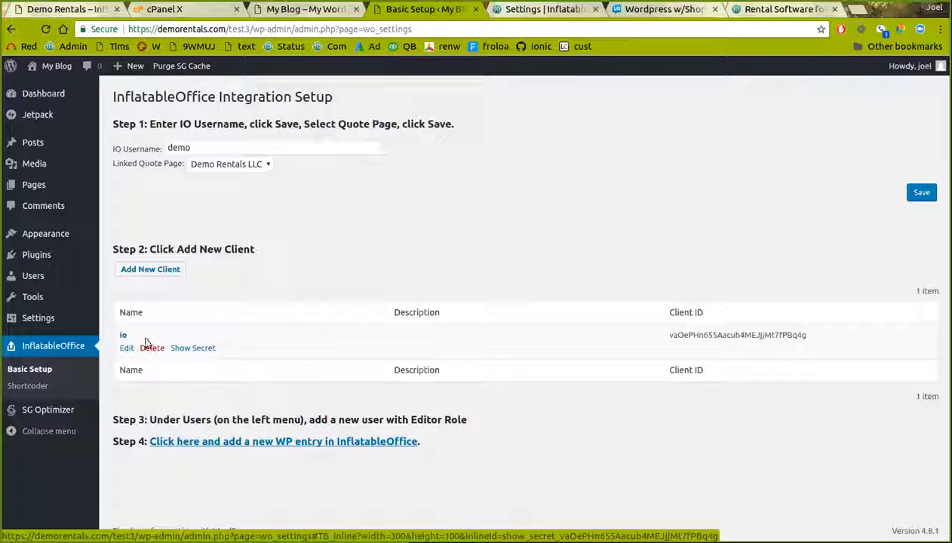
left_click(121, 279)
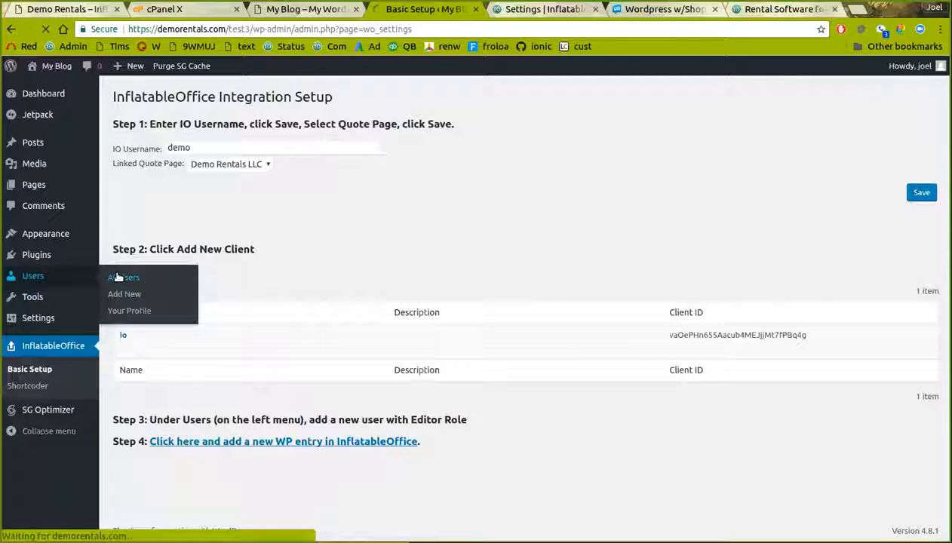
Generate a new password for the WP integration user and update the user
mouse_move(175, 204)
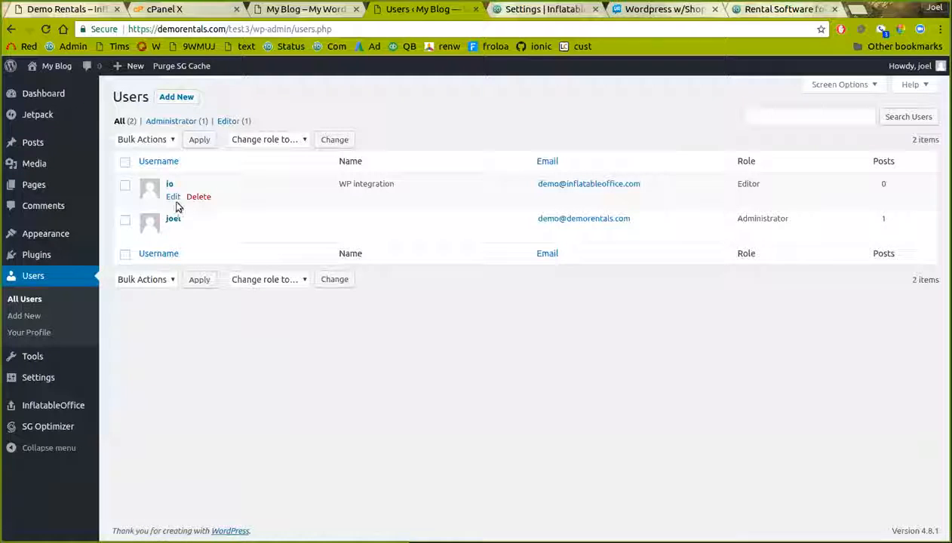
left_click(173, 199)
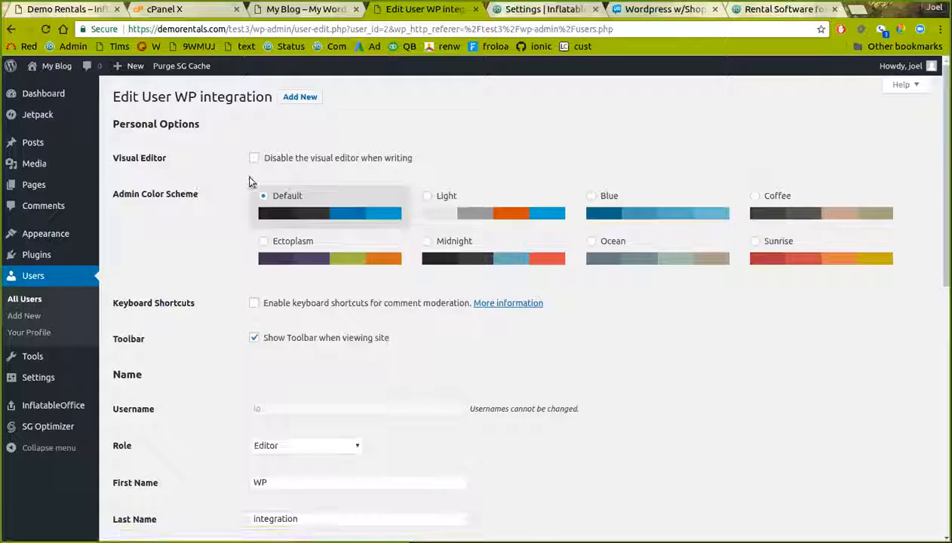
scroll(199, 198, "down", 3)
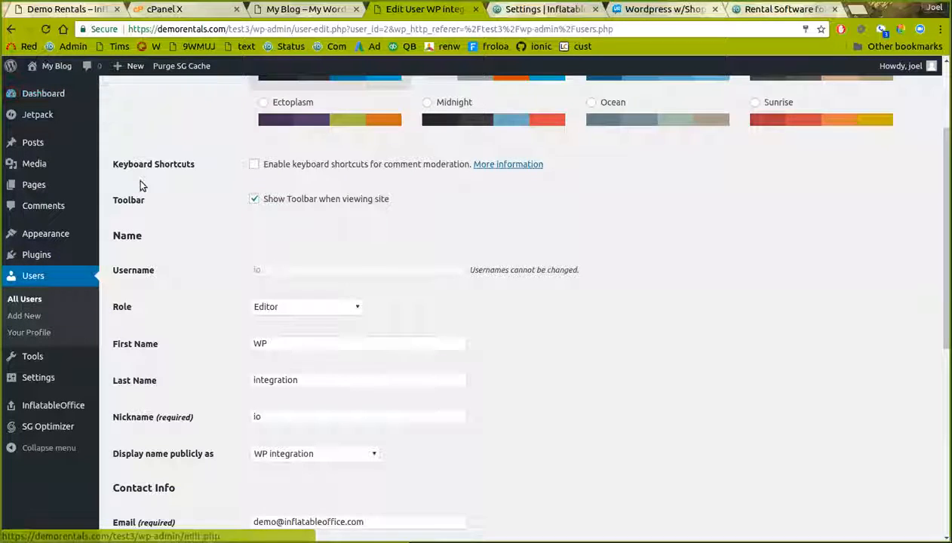
scroll(182, 194, "down", 6)
scroll(208, 232, "up", 5)
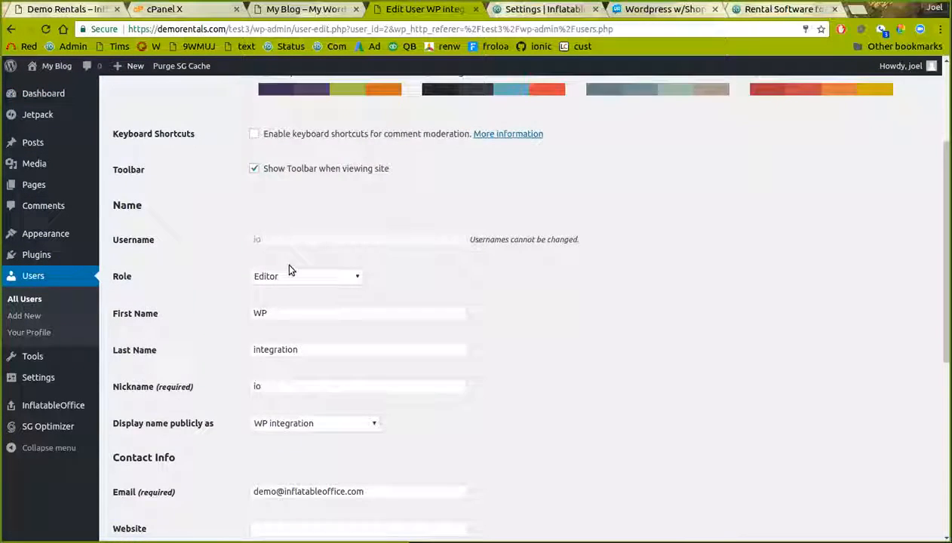
scroll(285, 261, "down", 5)
left_click(276, 445)
left_click(151, 498)
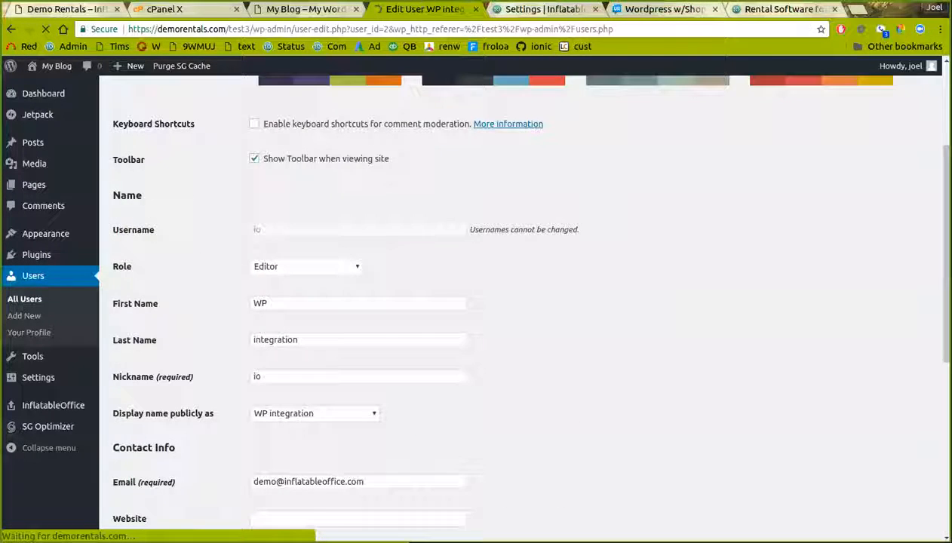
key("ctrl+Tab")
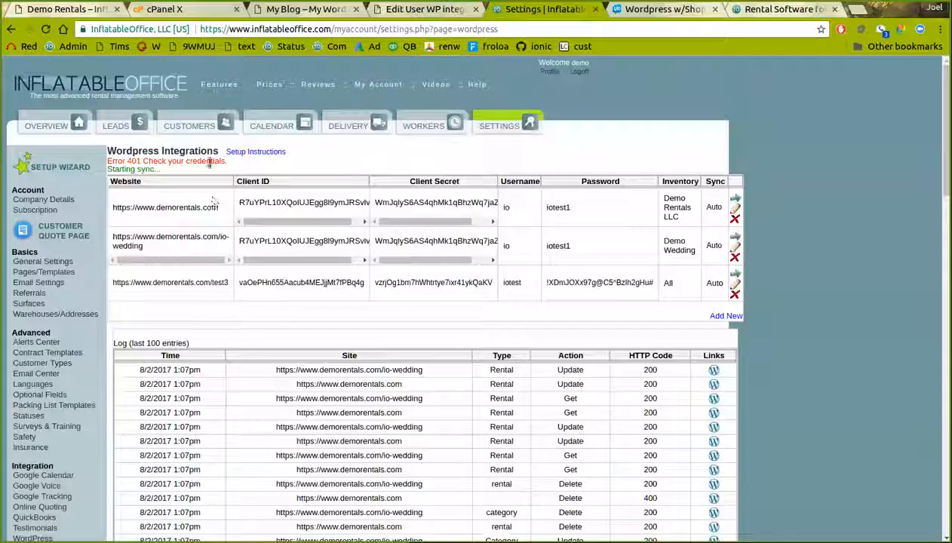
Change the test3 entry's login to username io with the new pasted password, save, and resync
left_click(735, 284)
type("io")
key("Tab")
key("ctrl+v")
left_click(730, 266)
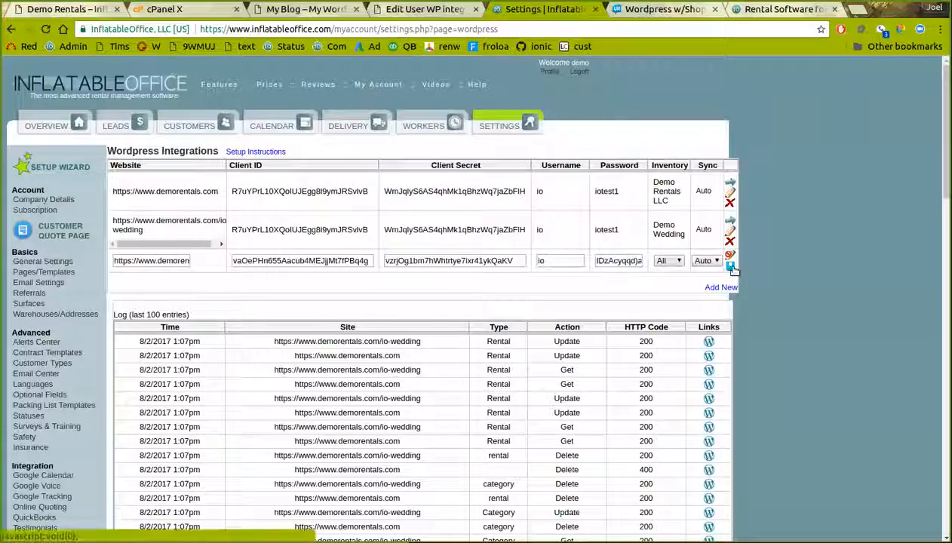
left_click(736, 258)
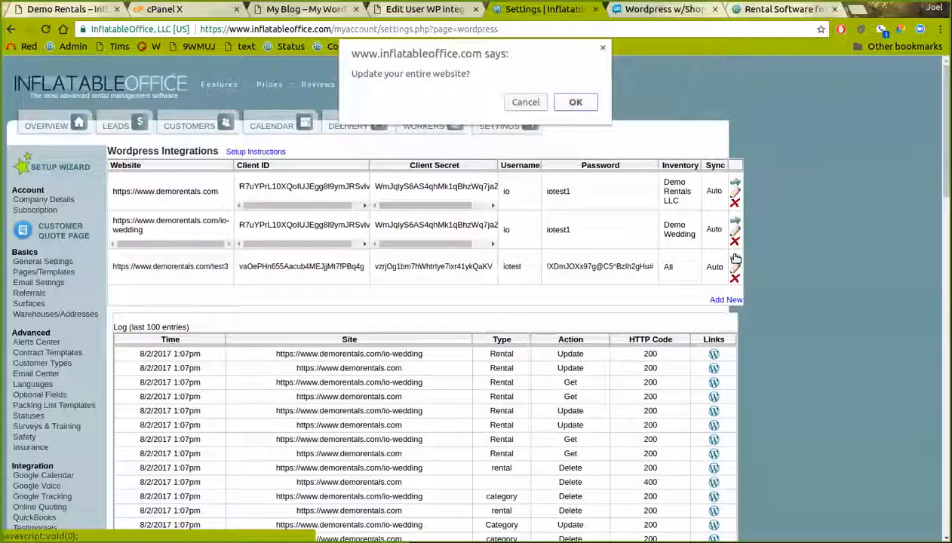
left_click(579, 102)
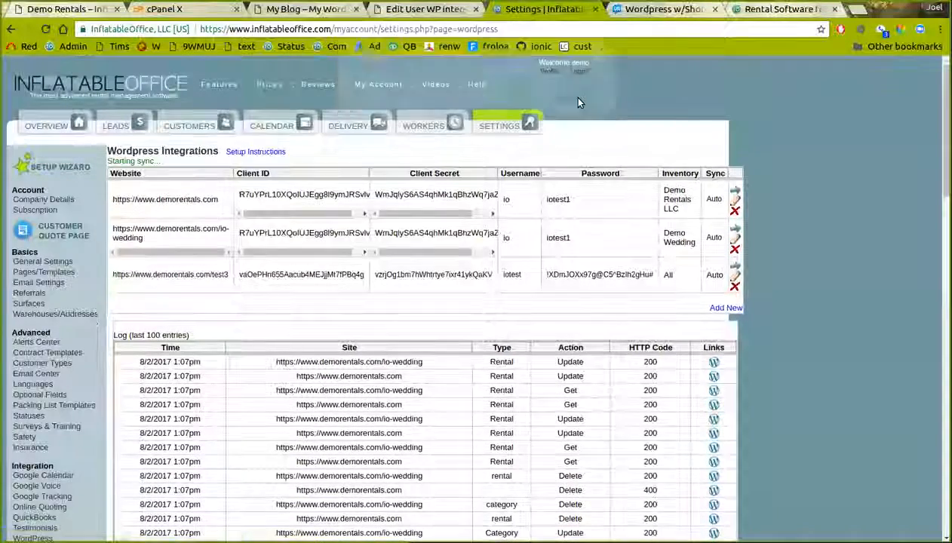
left_click(383, 8)
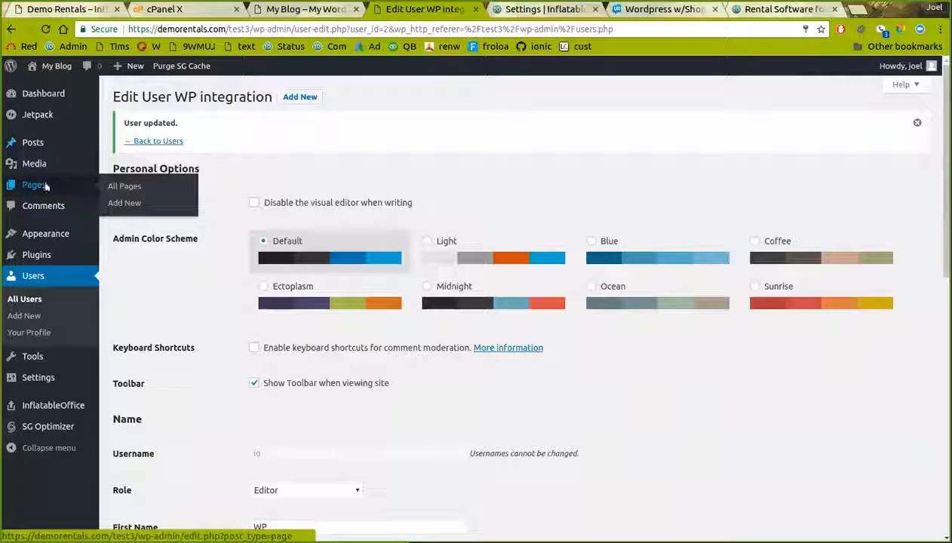
Open the Concession page for editing from All Pages
left_click(121, 186)
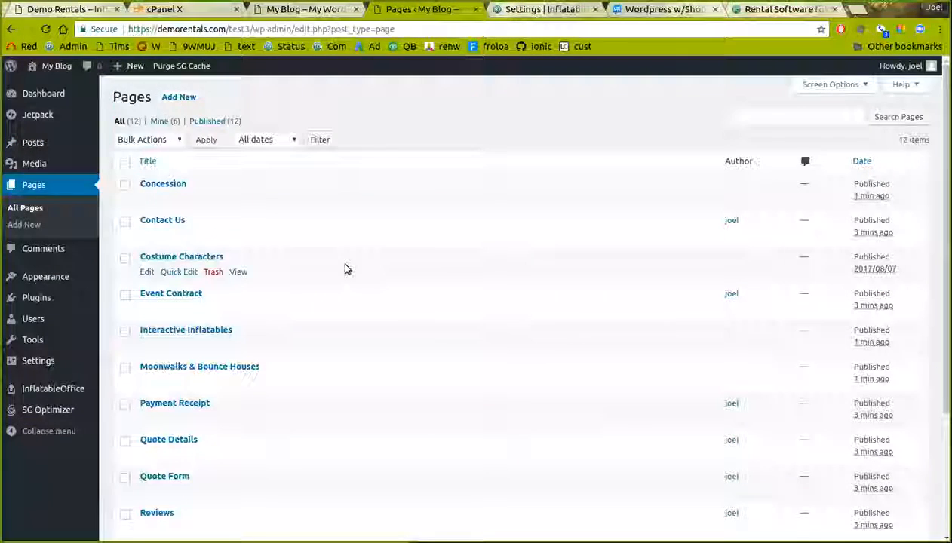
scroll(346, 270, "down", 2)
scroll(227, 410, "up", 1)
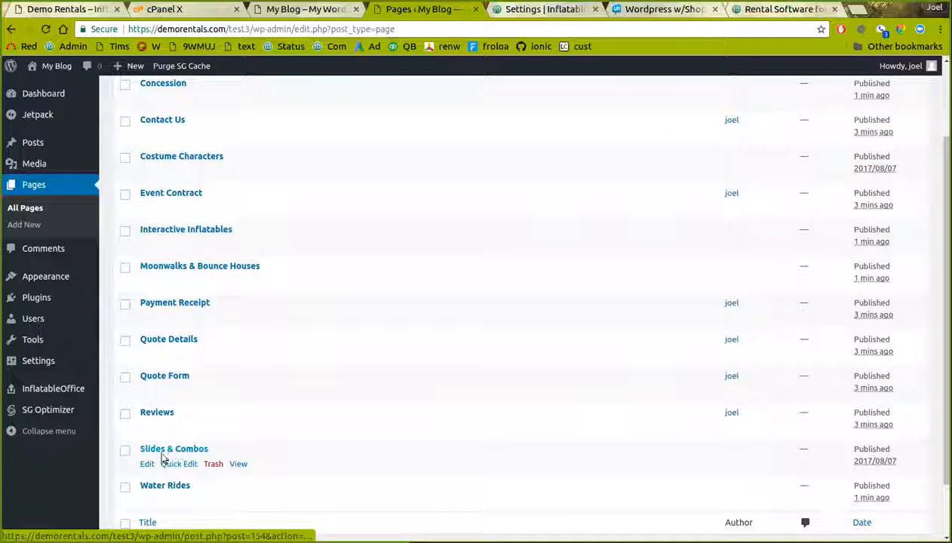
scroll(181, 396, "up", 2)
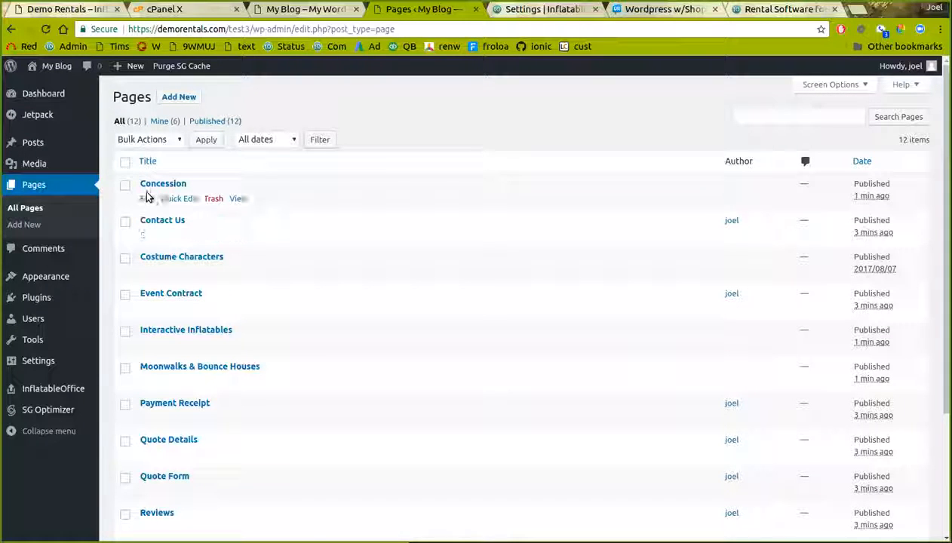
left_click(147, 199)
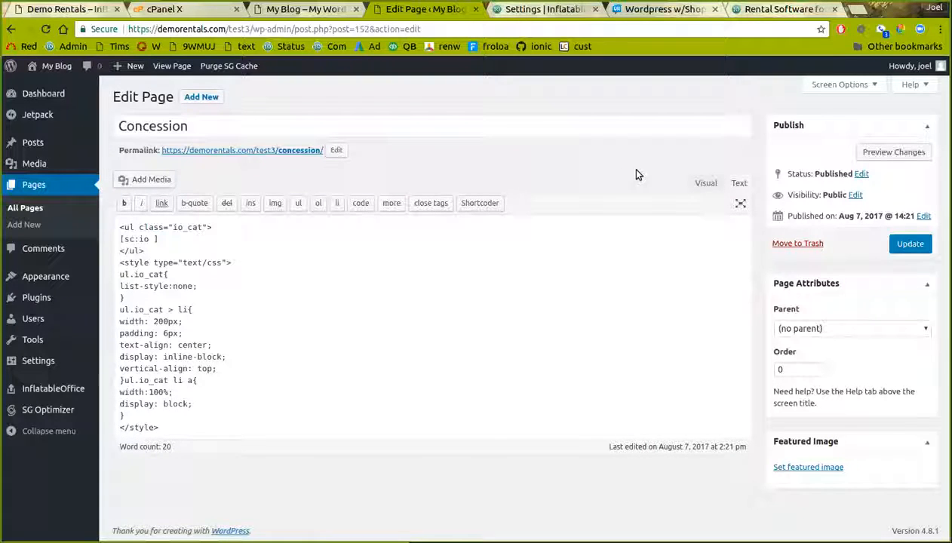
Toggle the editor between Visual and Text, reload it, and select the [sc:io ] shortcode
left_click(709, 184)
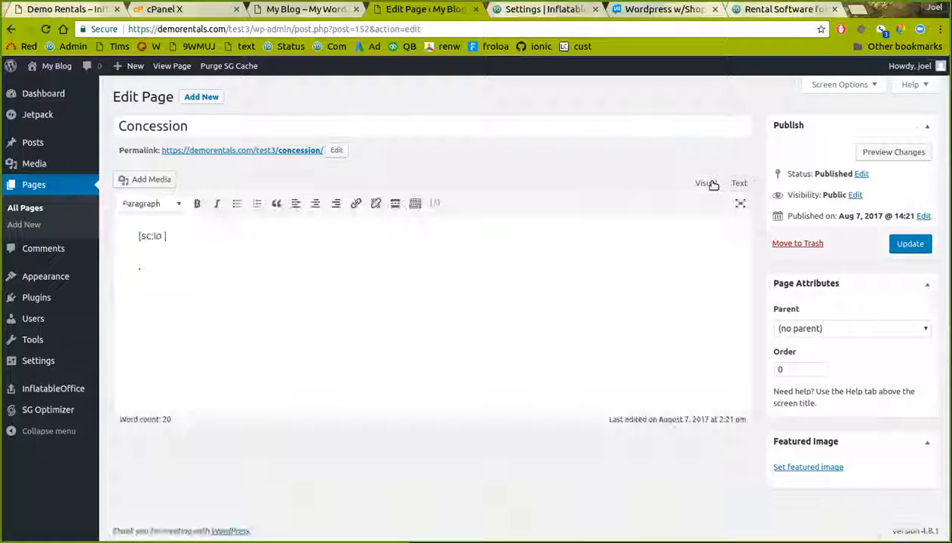
left_click(739, 184)
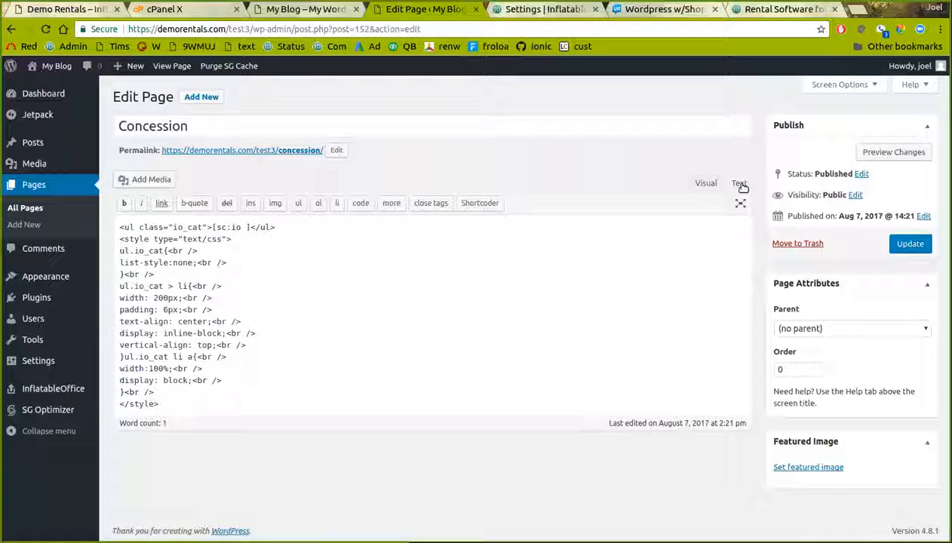
left_click(403, 28)
key("Return")
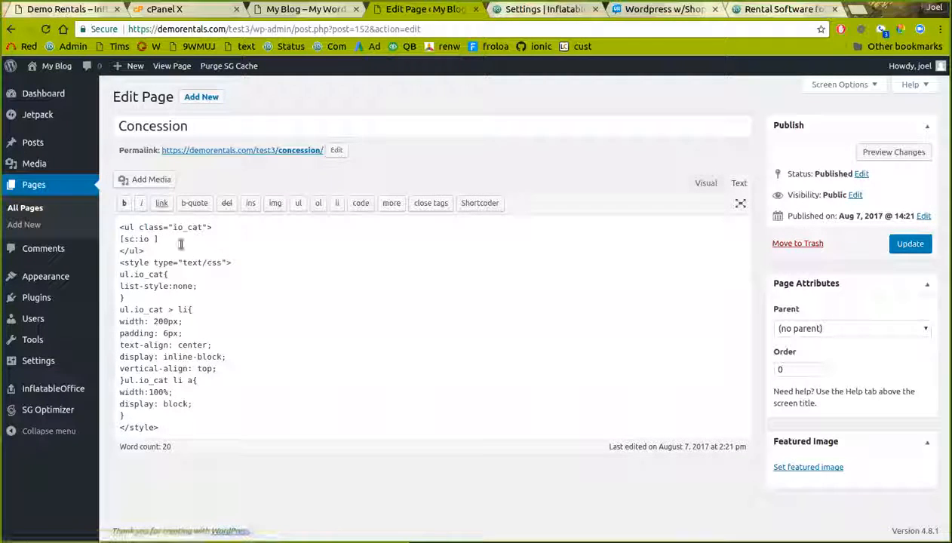
left_click_drag(159, 239, 118, 239)
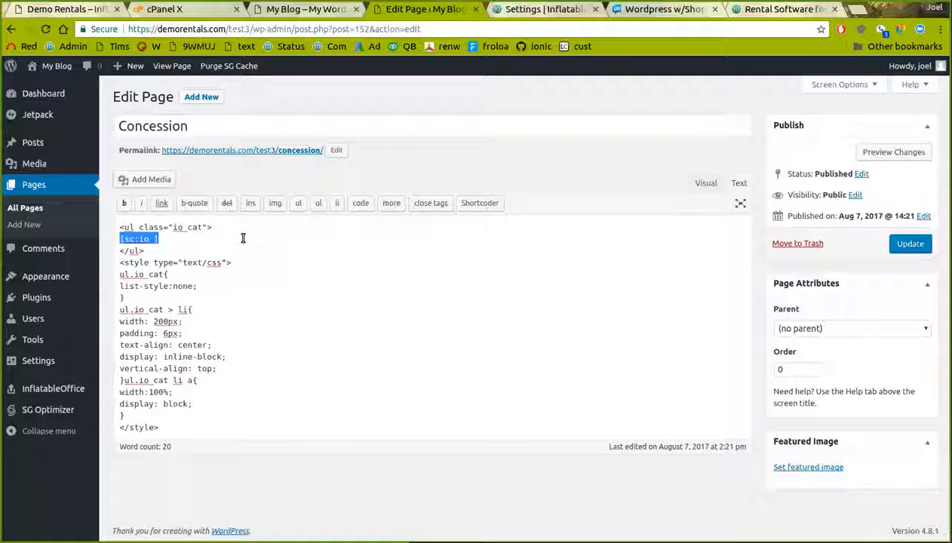
left_click(499, 9)
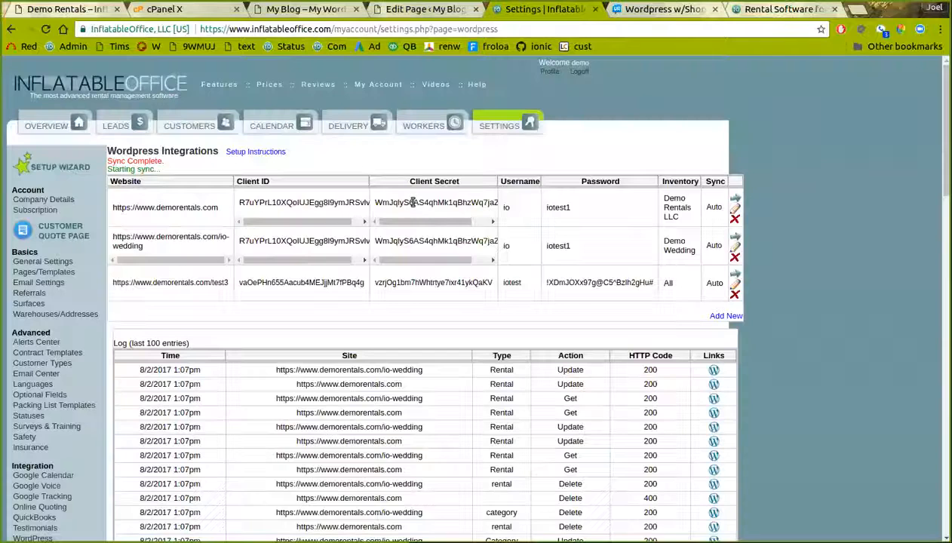
left_click(489, 134)
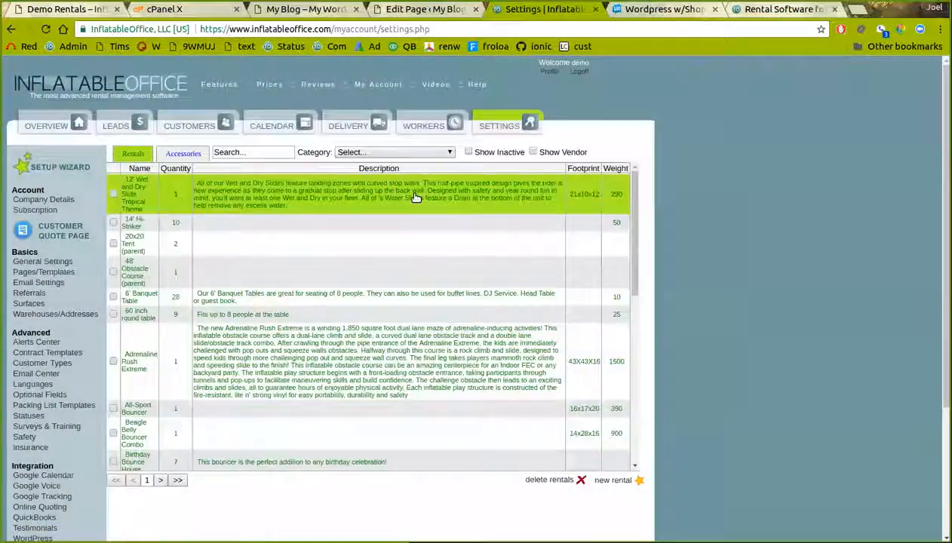
left_click(418, 197)
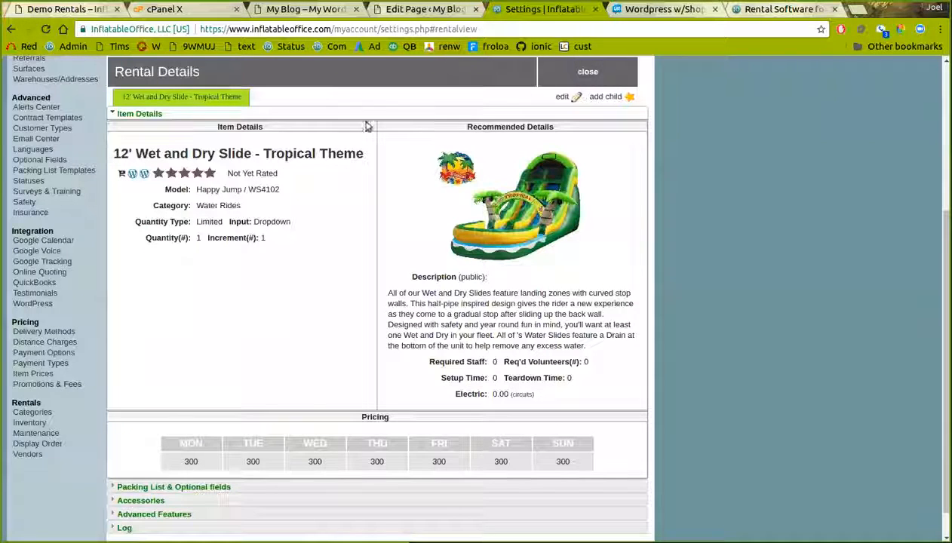
left_click(402, 10)
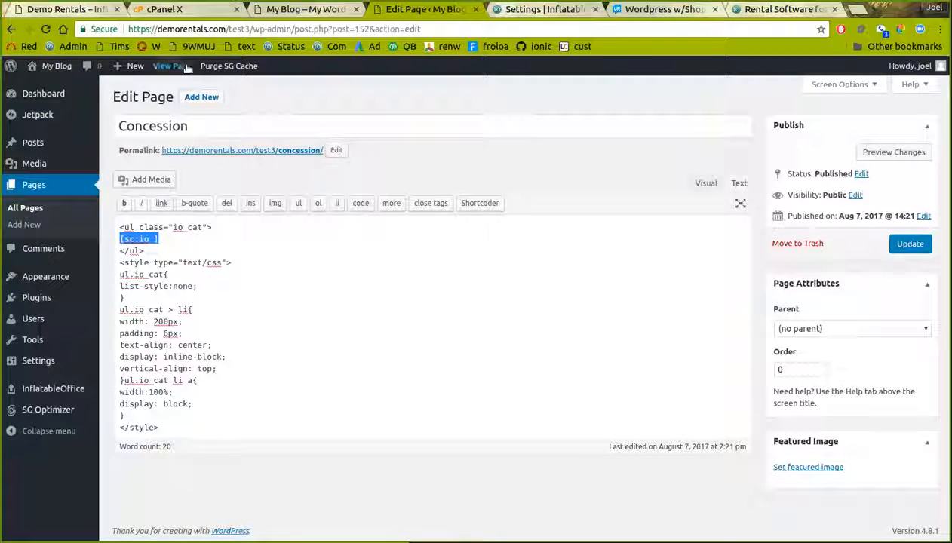
Reload the Concession editor, inspect its io_category shortcodes and rental_name, then go to Shortcoder
left_click(229, 30)
key("Return")
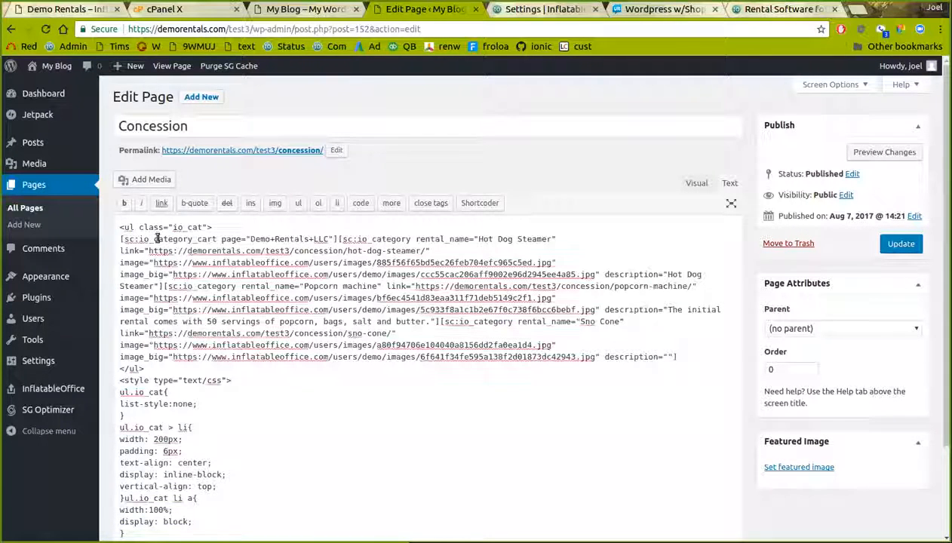
double_click(156, 239)
double_click(399, 238)
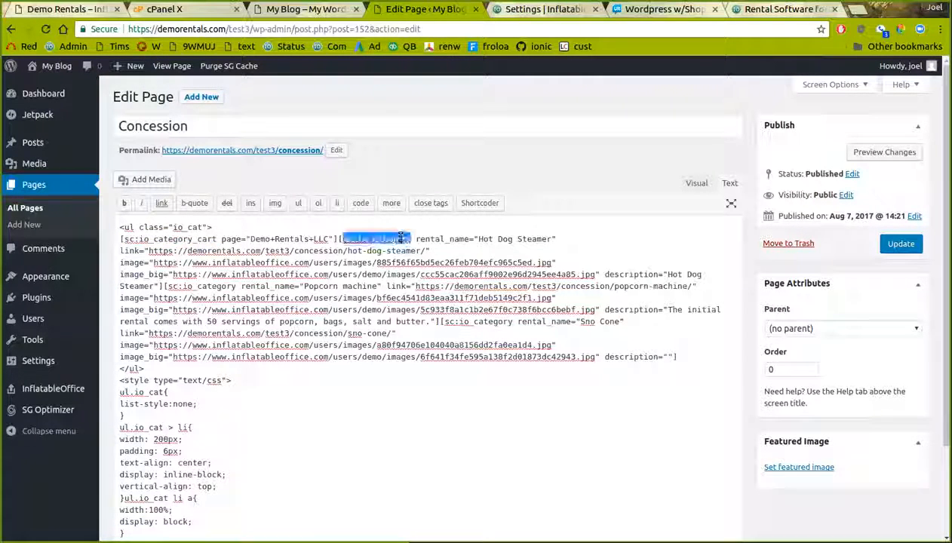
double_click(443, 238)
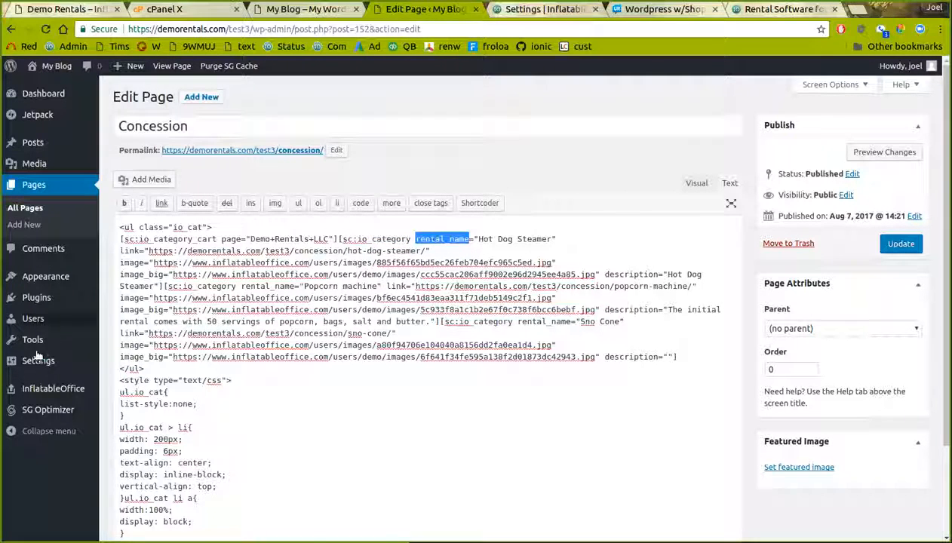
mouse_move(43, 394)
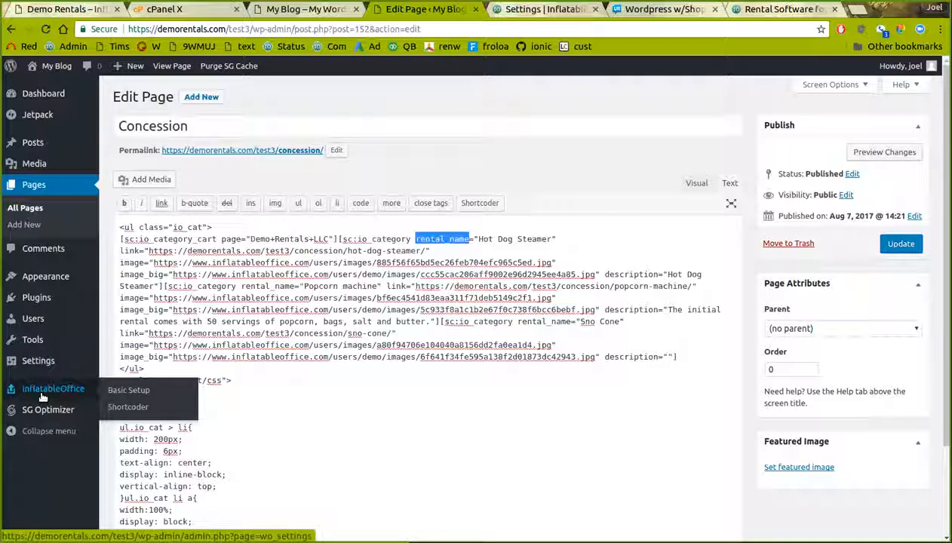
left_click(127, 407)
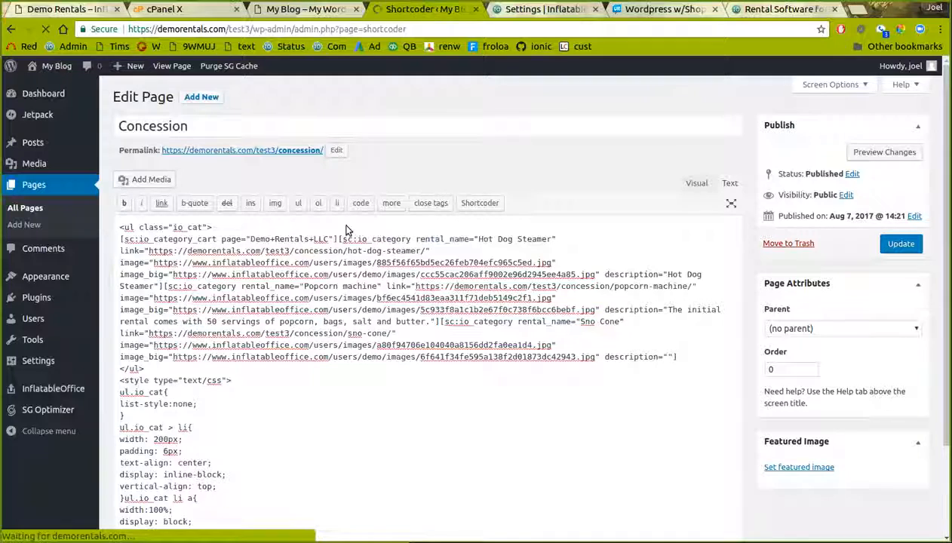
Open the io_category shortcode and examine its template's %%link%%, %%image%% and %%rental_name%% markup
scroll(253, 334, "down", 3)
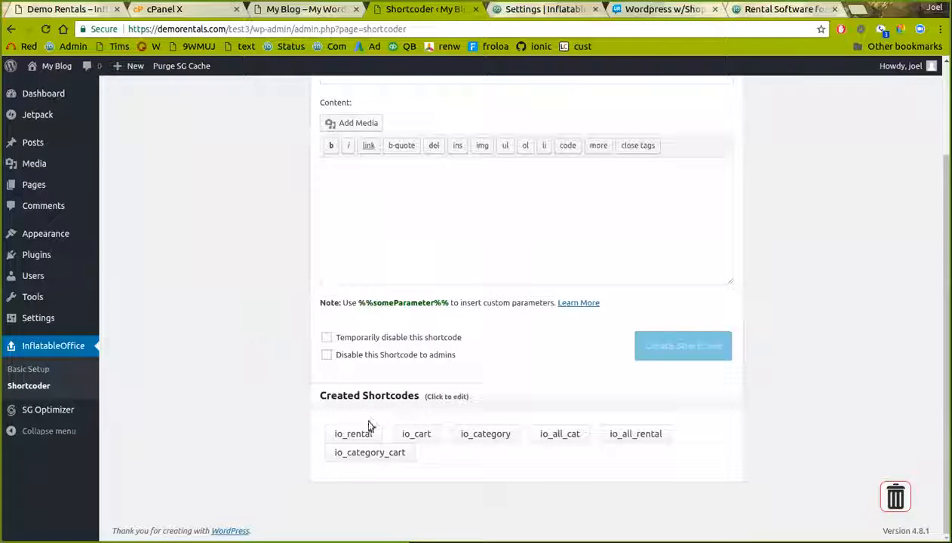
left_click(474, 435)
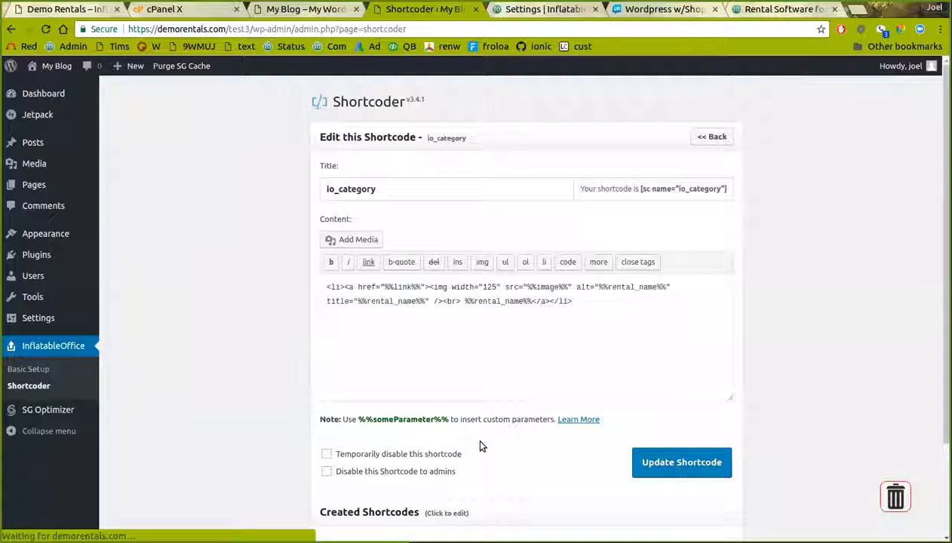
left_click_drag(595, 319, 294, 285)
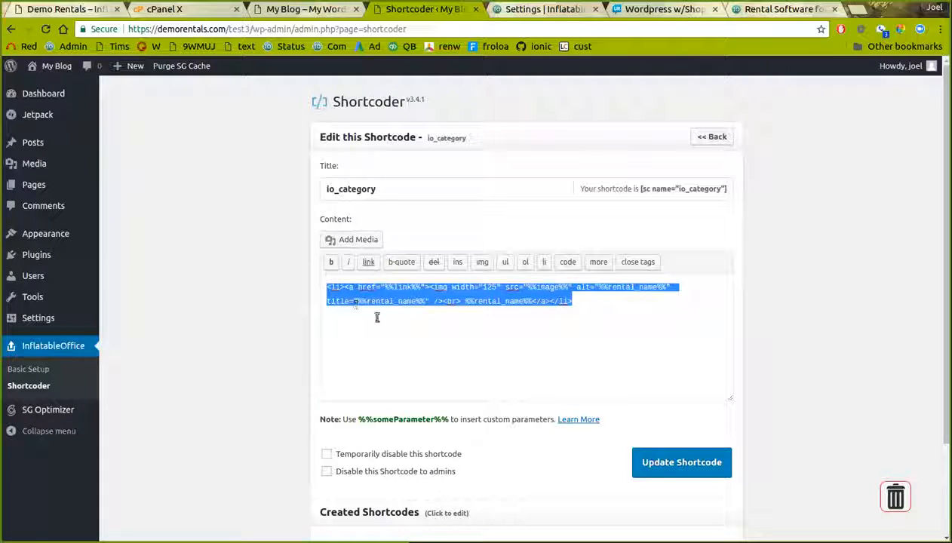
left_click_drag(384, 287, 420, 289)
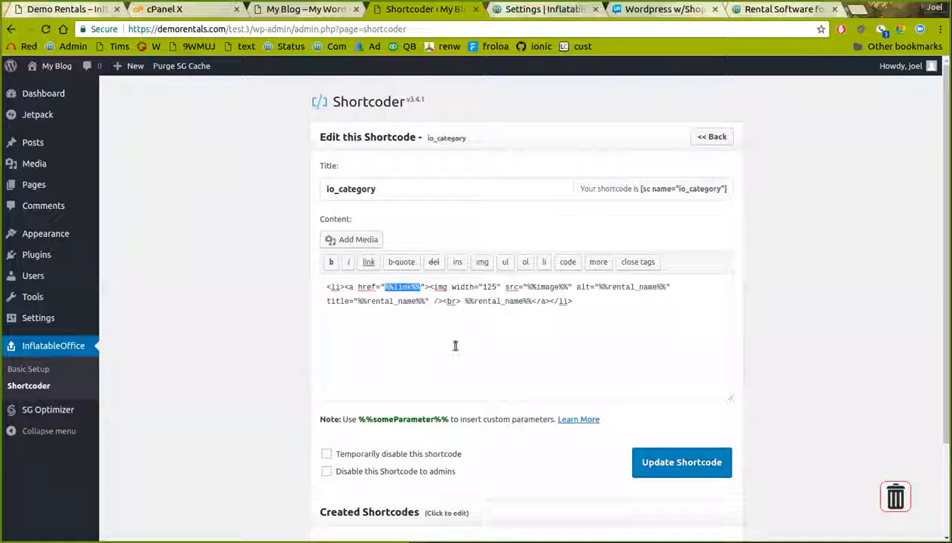
scroll(460, 397, "down", 1)
scroll(459, 397, "down", 2)
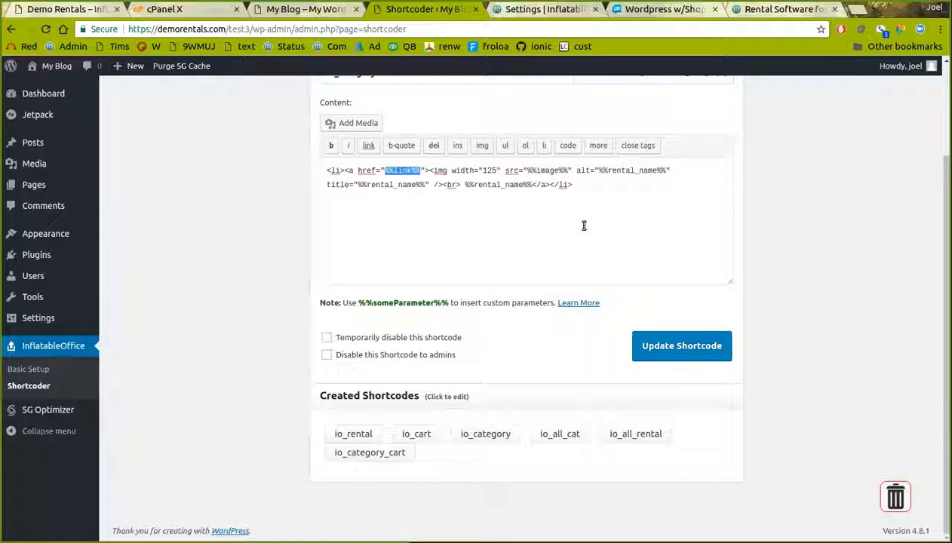
Scroll through the io_rental shortcode's markup, then bring up the All Pages list
left_click(356, 435)
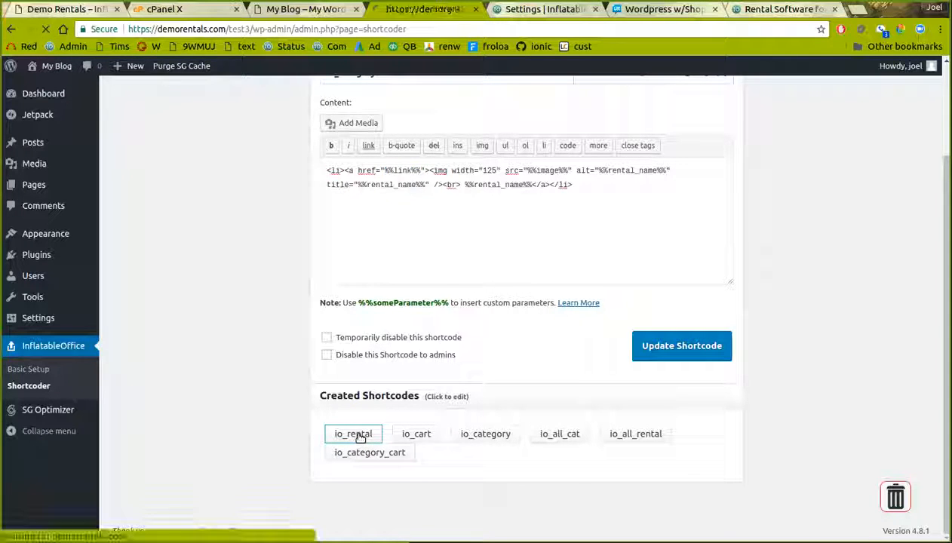
scroll(436, 322, "down", 8)
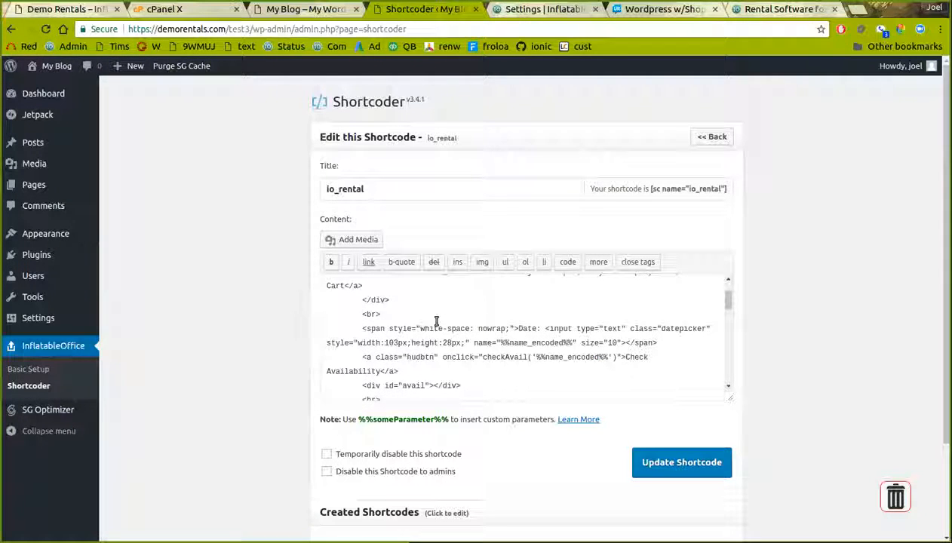
scroll(436, 321, "down", 3)
scroll(436, 321, "down", 5)
scroll(436, 325, "down", 3)
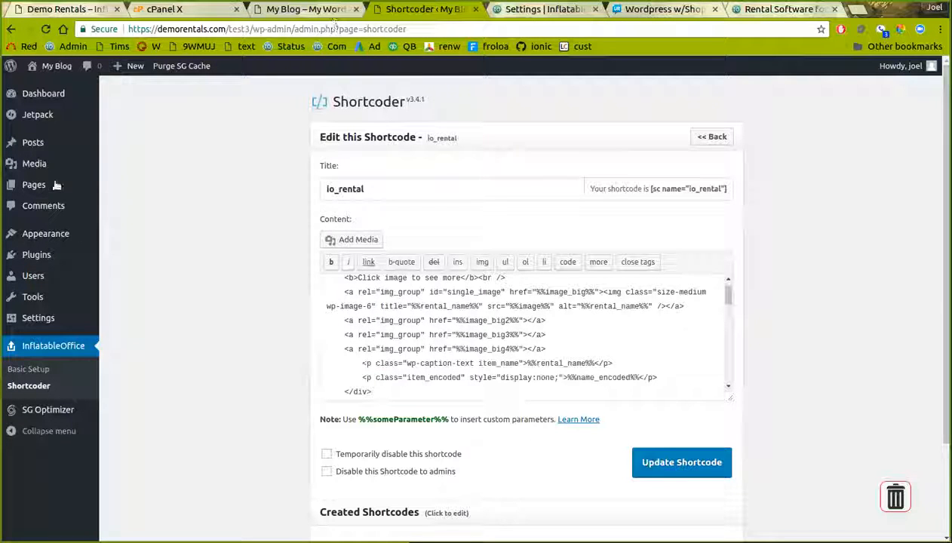
left_click(114, 185)
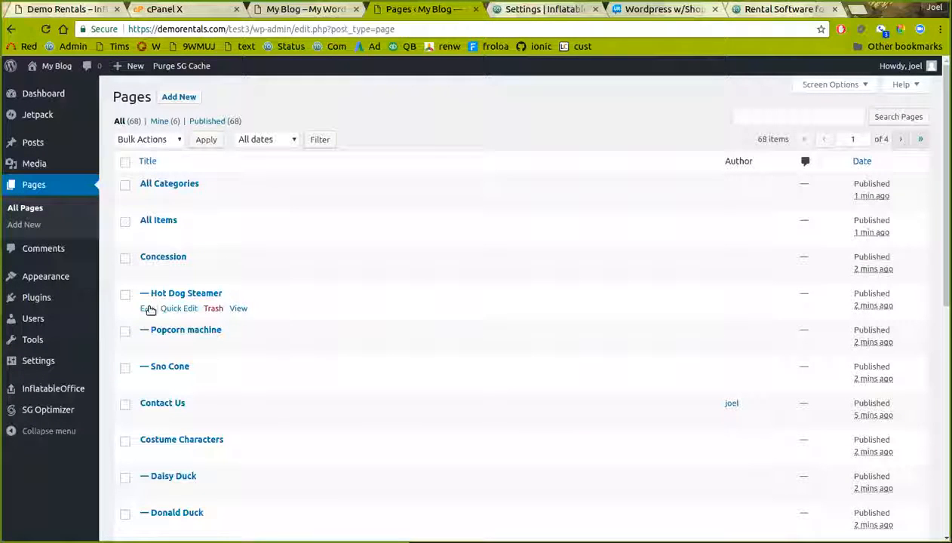
View the live Hot Dog Steamer page's booking options and photo, then return to the Dashboard
left_click(238, 310)
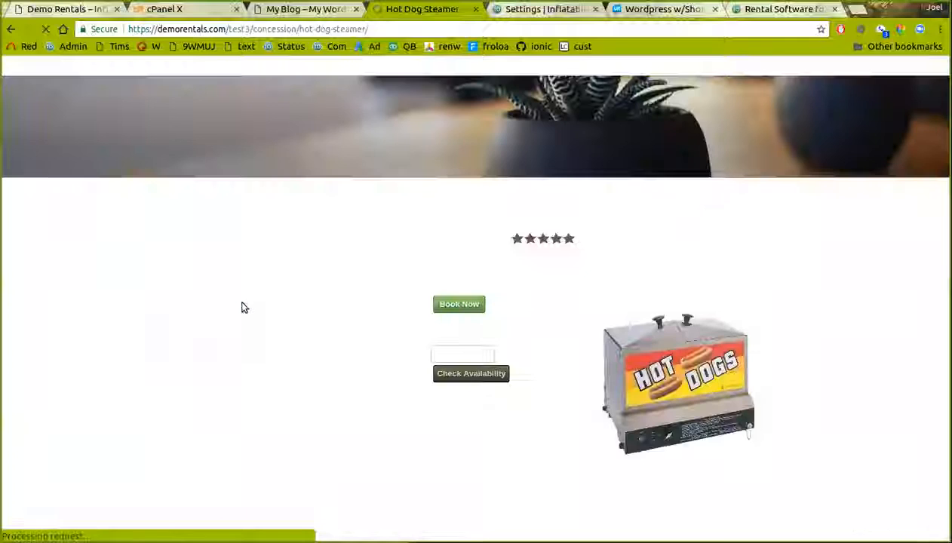
scroll(263, 328, "down", 1)
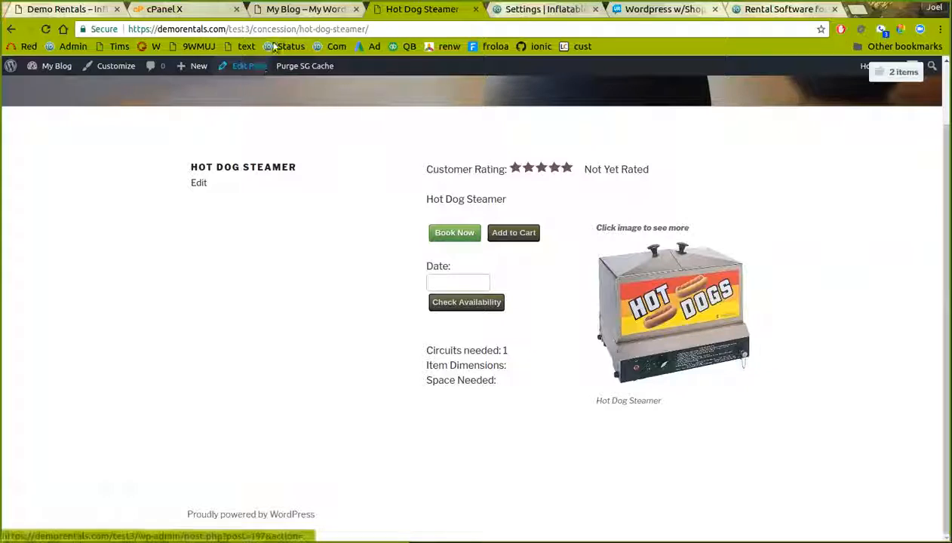
left_click(309, 11)
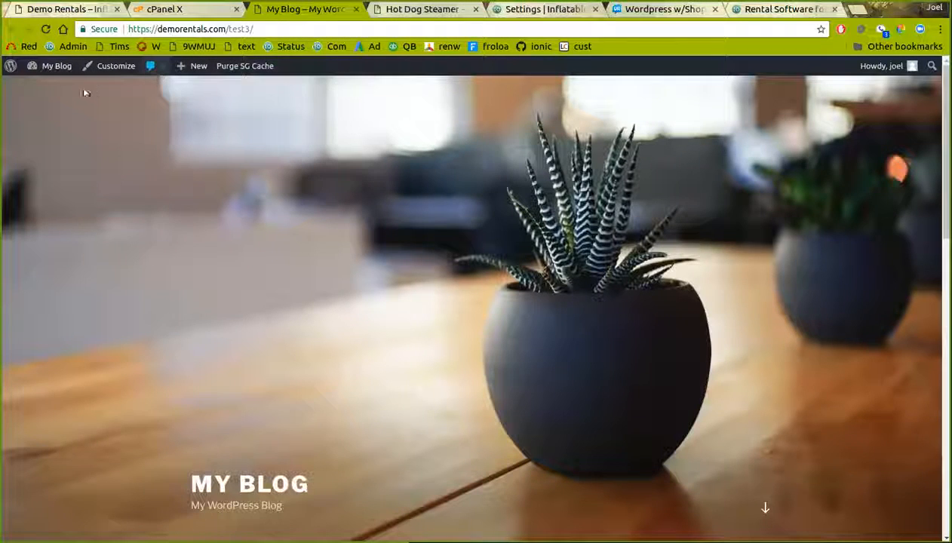
left_click(37, 68)
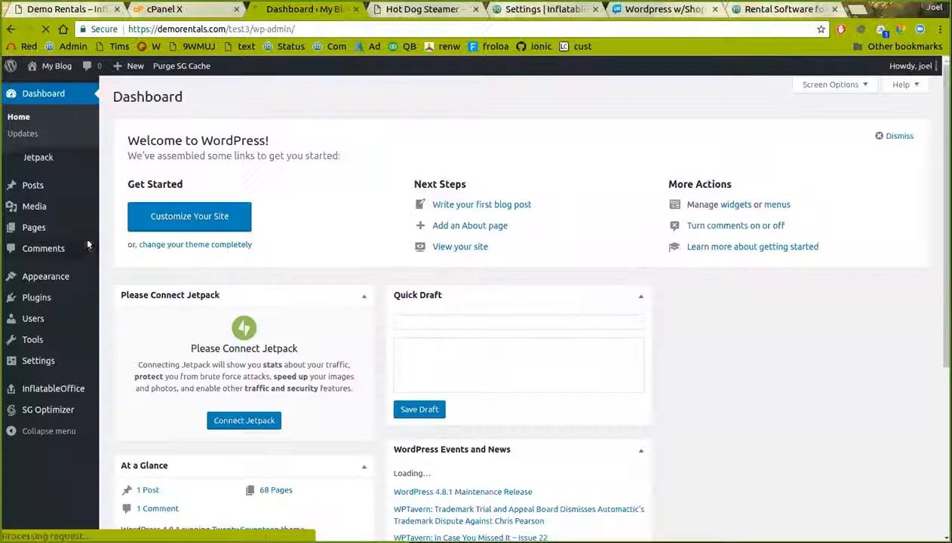
Change the io_rental caption to 'Click image to view more', save it, and reload Hot Dog Steamer
mouse_move(25, 384)
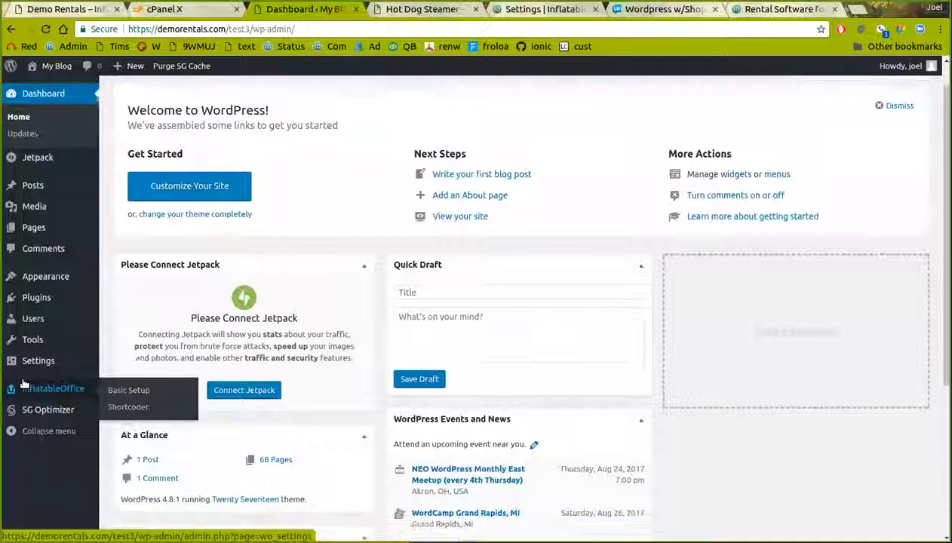
left_click(127, 406)
scroll(346, 452, "down", 2)
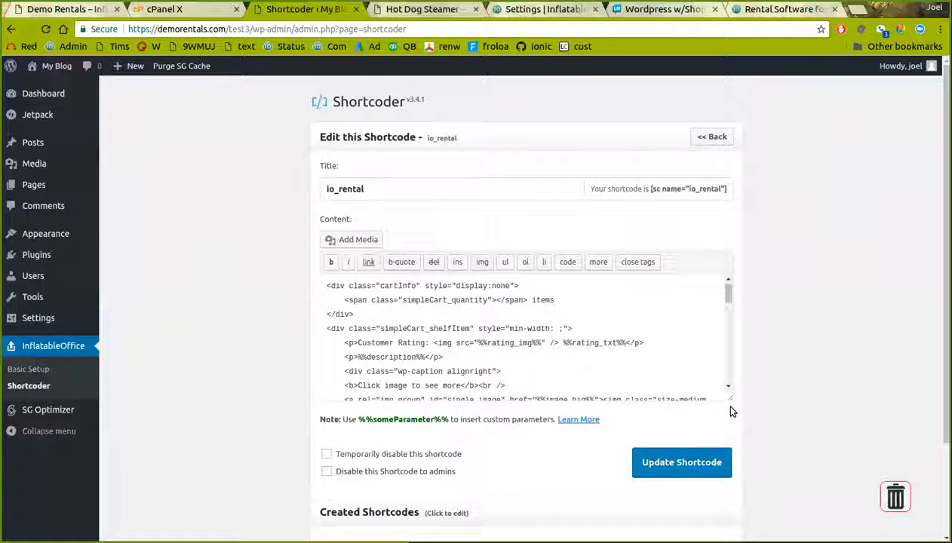
left_click_drag(728, 398, 728, 539)
scroll(754, 409, "down", 2)
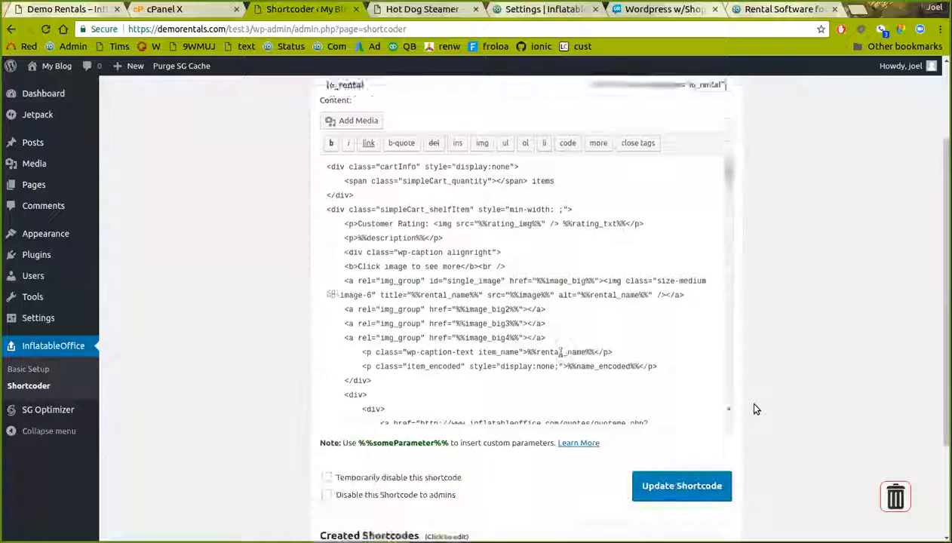
left_click(360, 254)
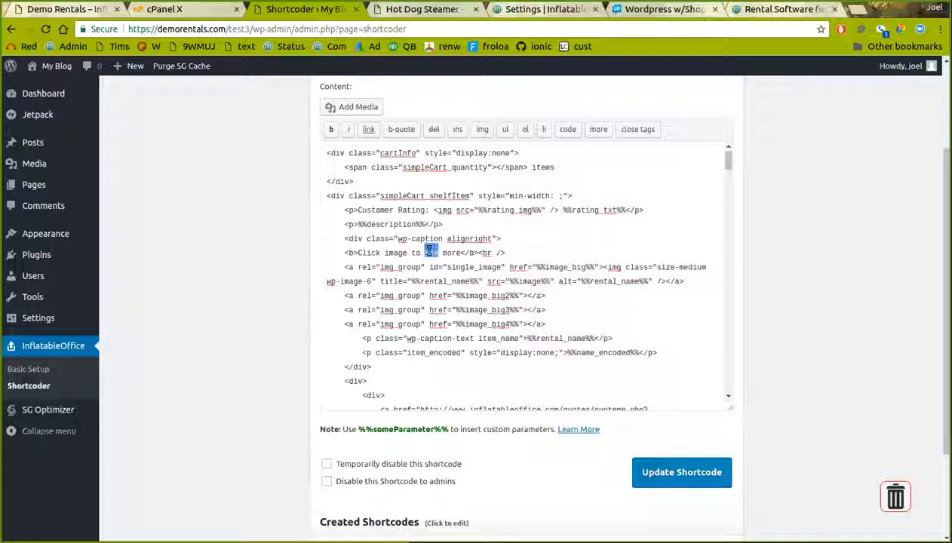
left_click(697, 481)
left_click(445, 9)
key("Return")
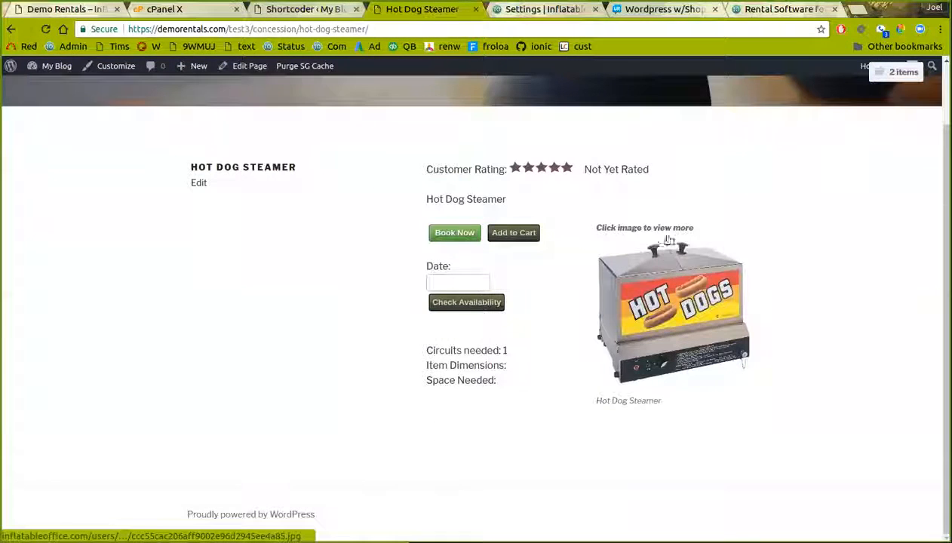
Delete the io_rental shortcode from Shortcoder, leaving five, then go to Installed Plugins
left_click(309, 9)
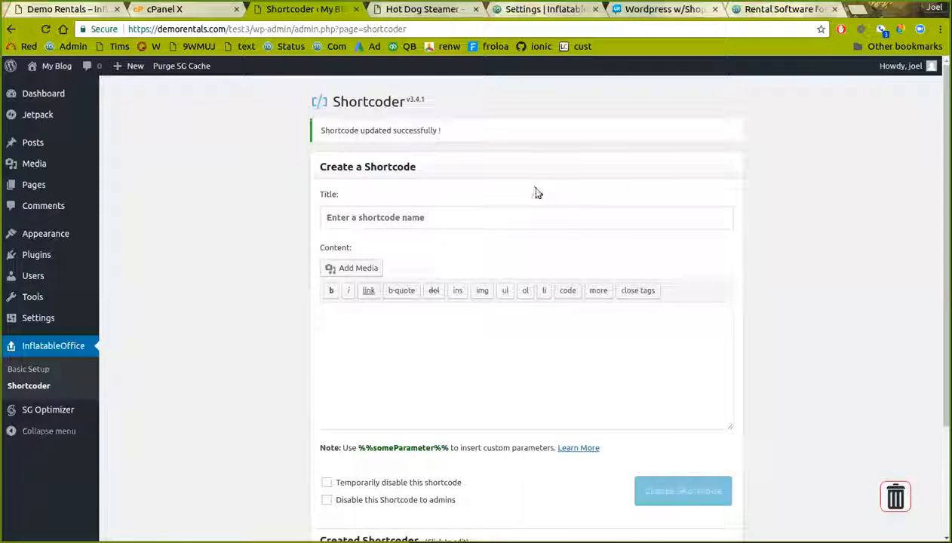
scroll(485, 403, "down", 3)
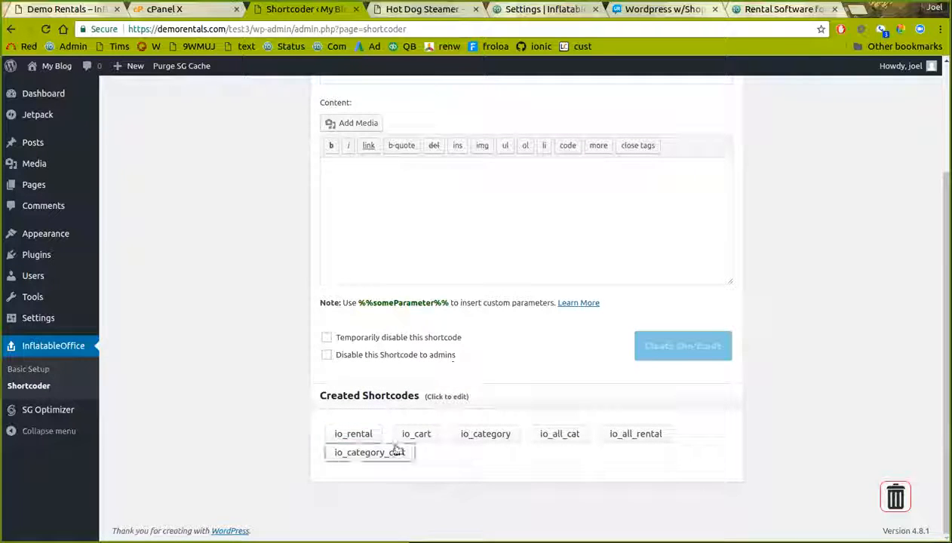
left_click(370, 433)
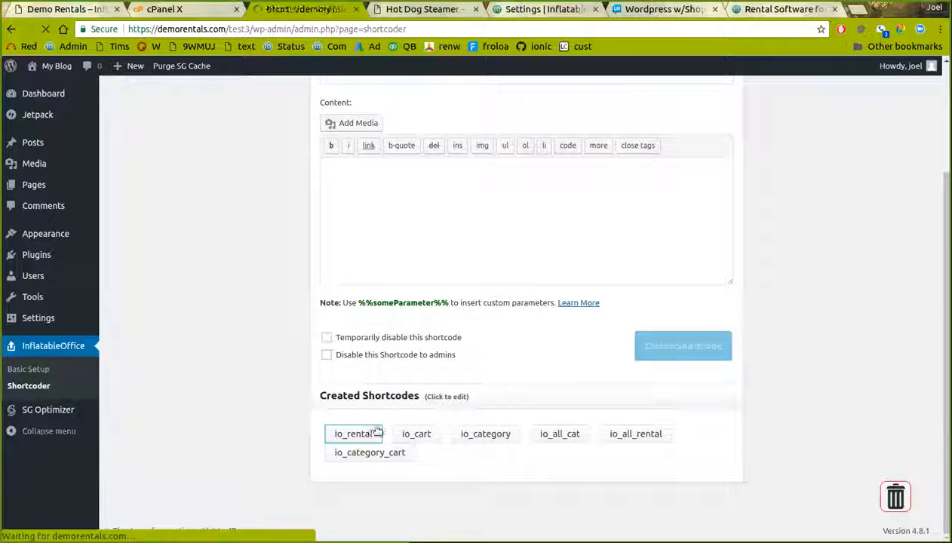
scroll(270, 404, "down", 2)
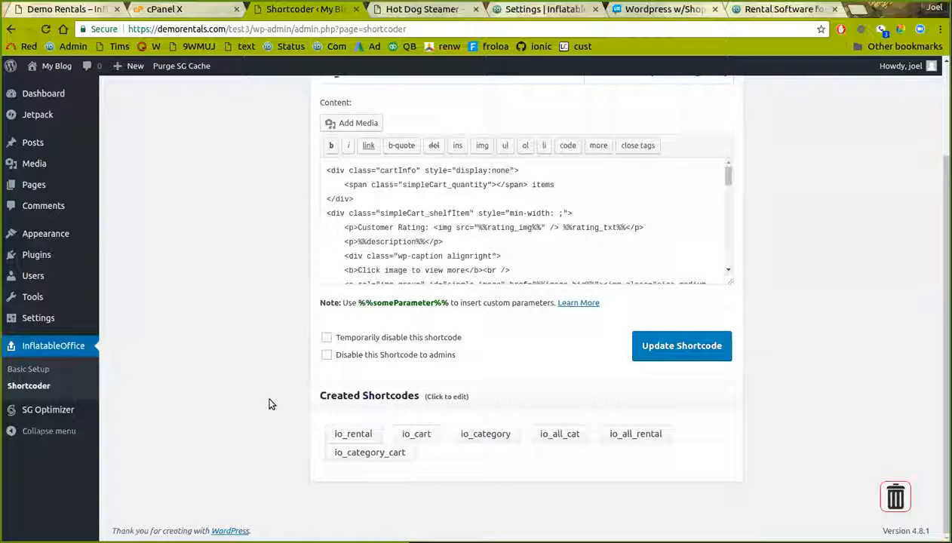
left_click_drag(343, 439, 887, 495)
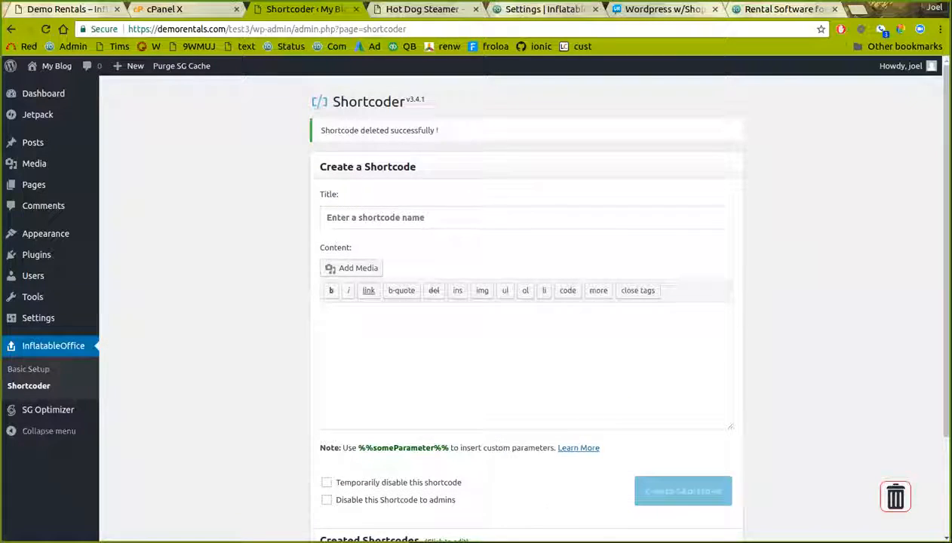
left_click(34, 254)
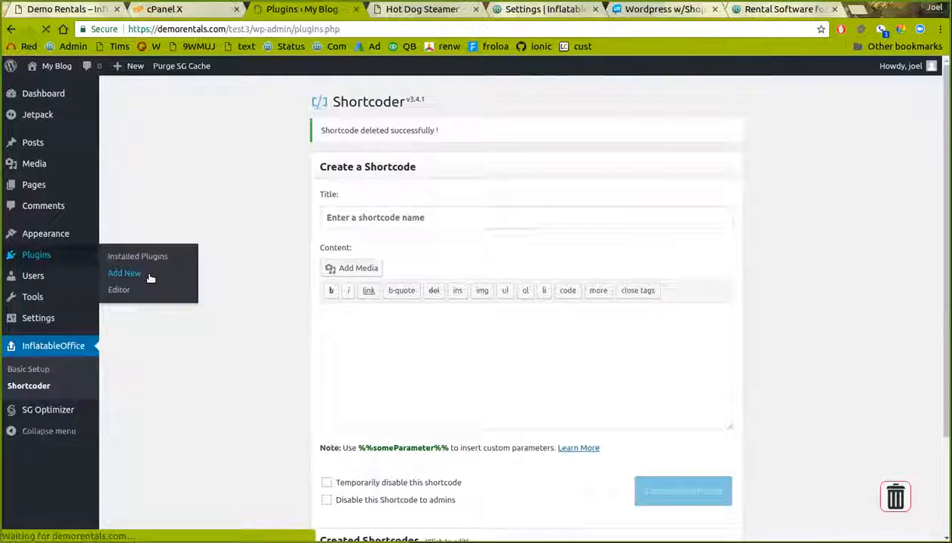
Deactivate and reactivate the InflatableOffice WP Integration plugin to restore io_rental
scroll(169, 305, "down", 4)
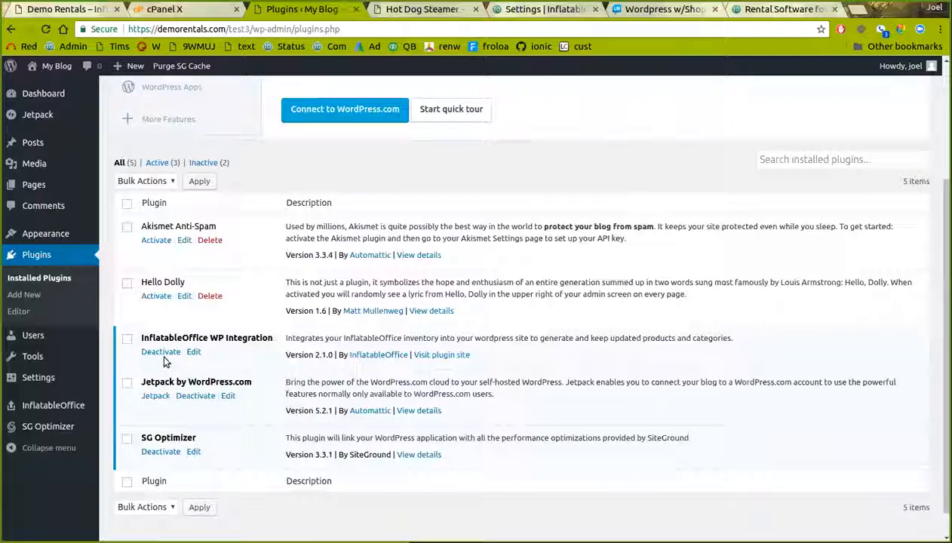
left_click(162, 352)
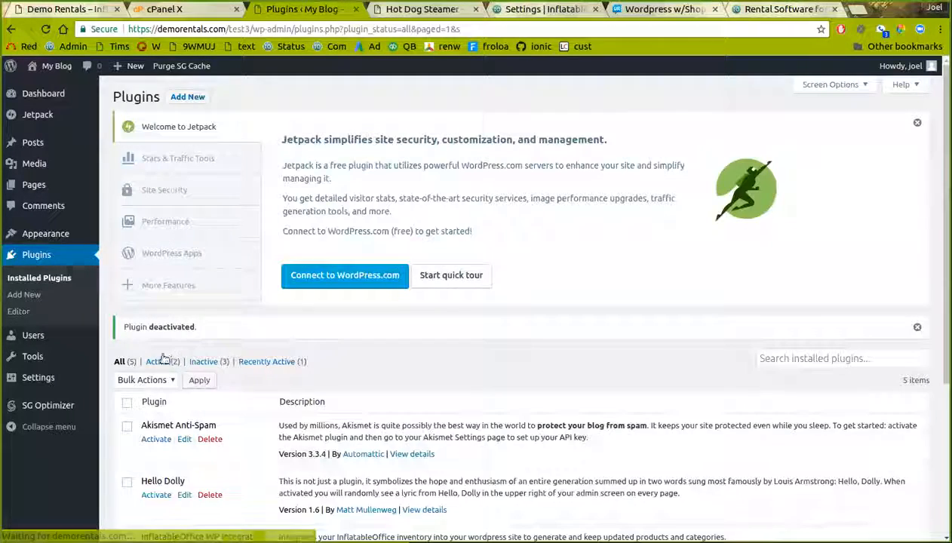
scroll(162, 358, "down", 3)
left_click(156, 323)
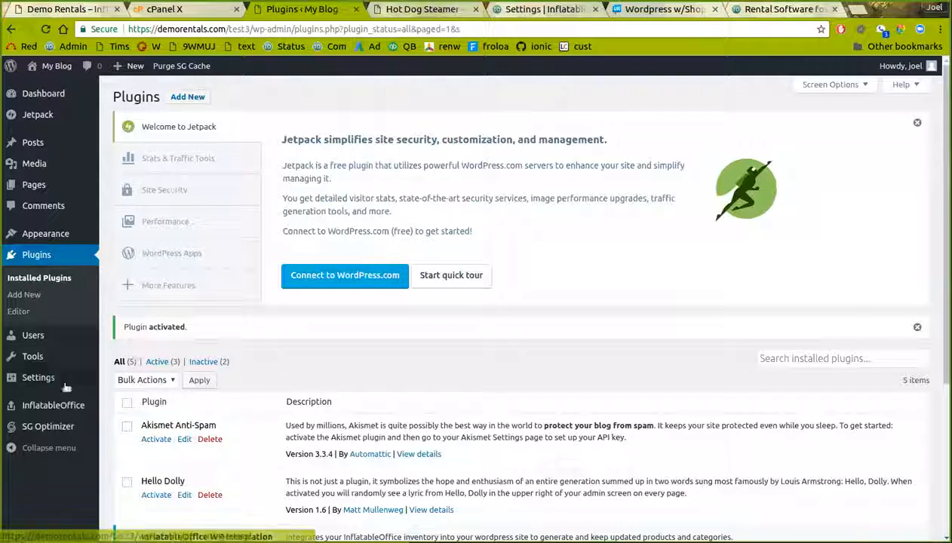
Review the six shortcodes listed on the InflatableOffice Shortcoder page
mouse_move(56, 414)
left_click(130, 425)
scroll(351, 426, "down", 3)
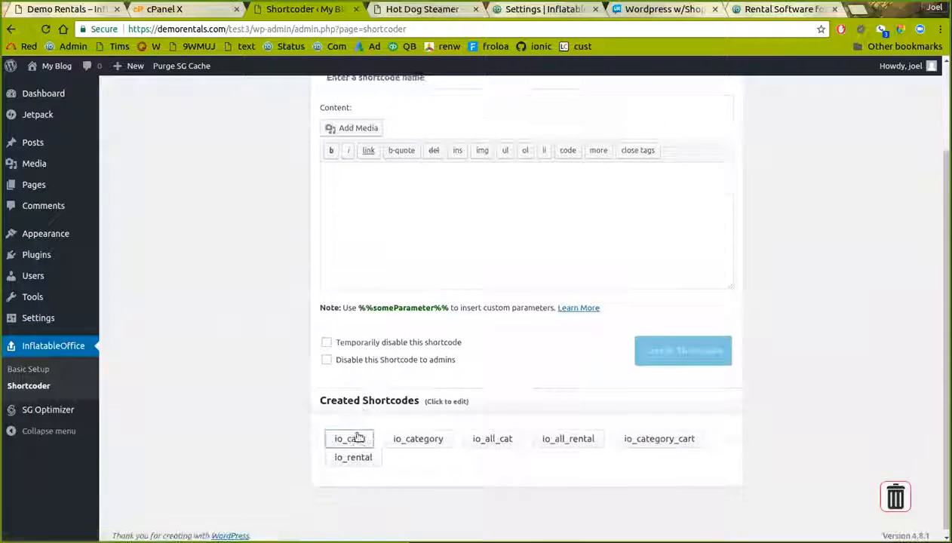
mouse_move(59, 254)
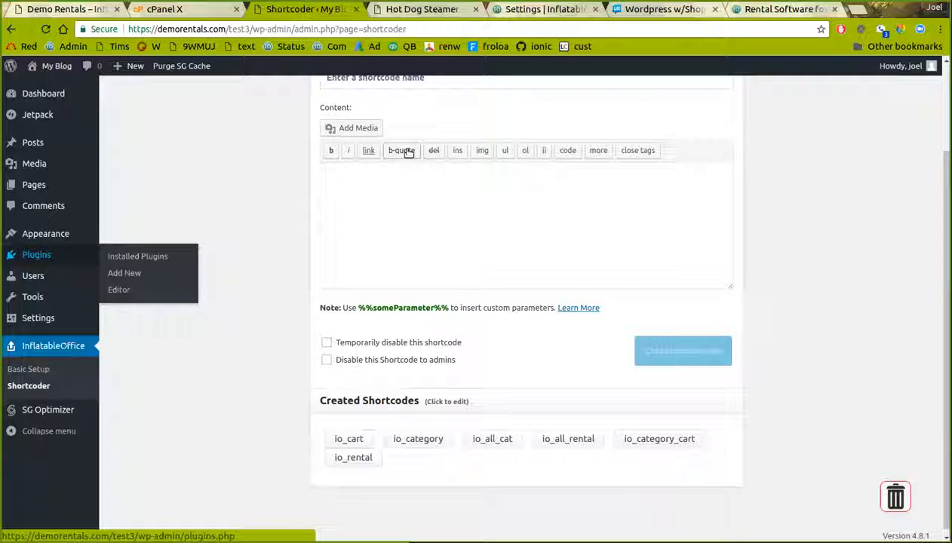
mouse_move(66, 236)
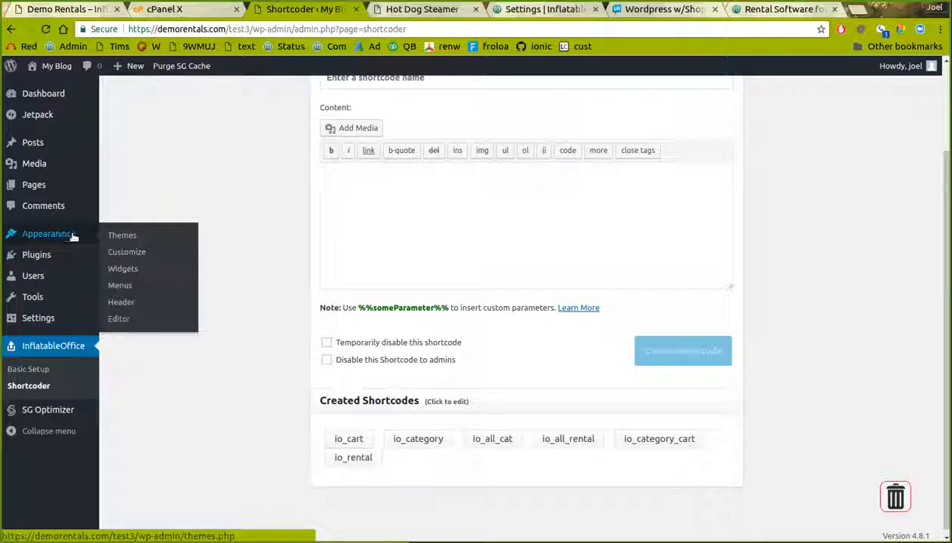
Upload io-green.zip from the wp-theme folder, install it and activate the theme
left_click(123, 239)
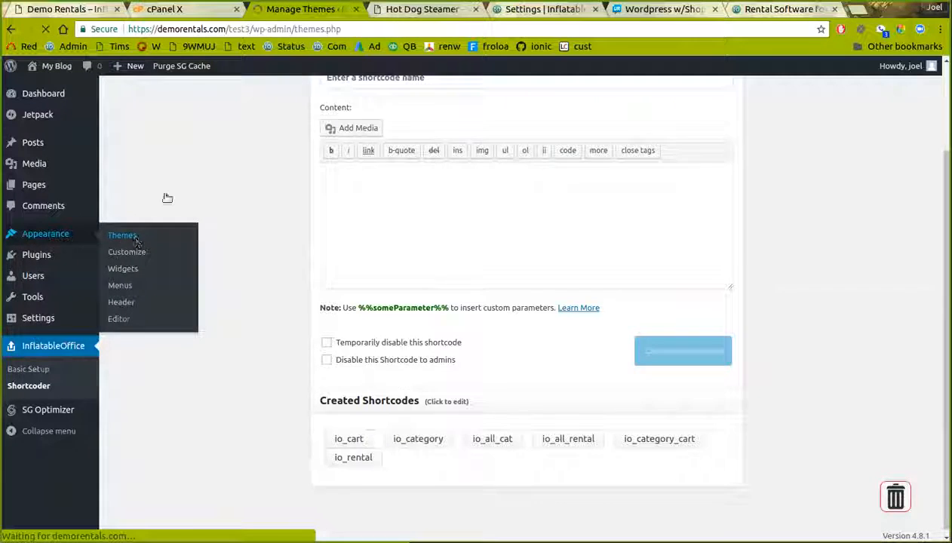
left_click(230, 96)
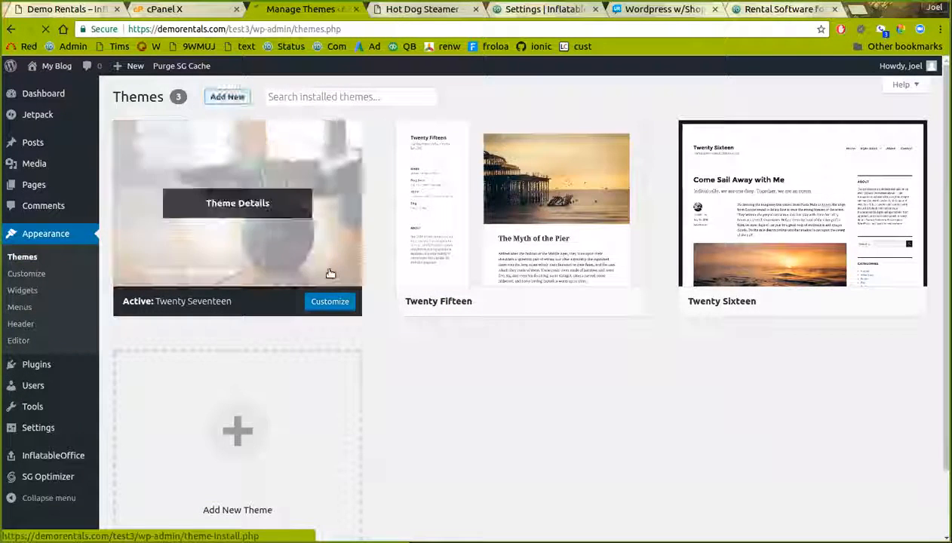
left_click(241, 95)
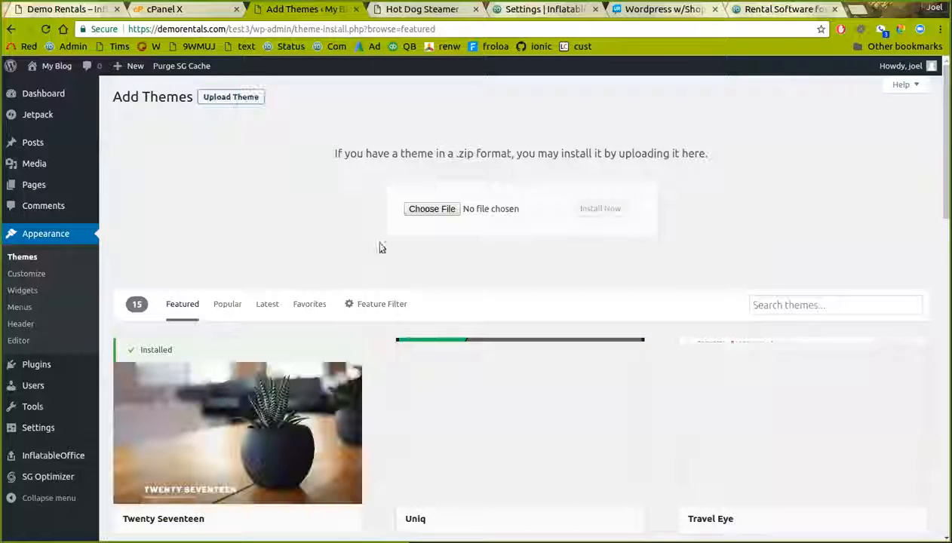
left_click(428, 209)
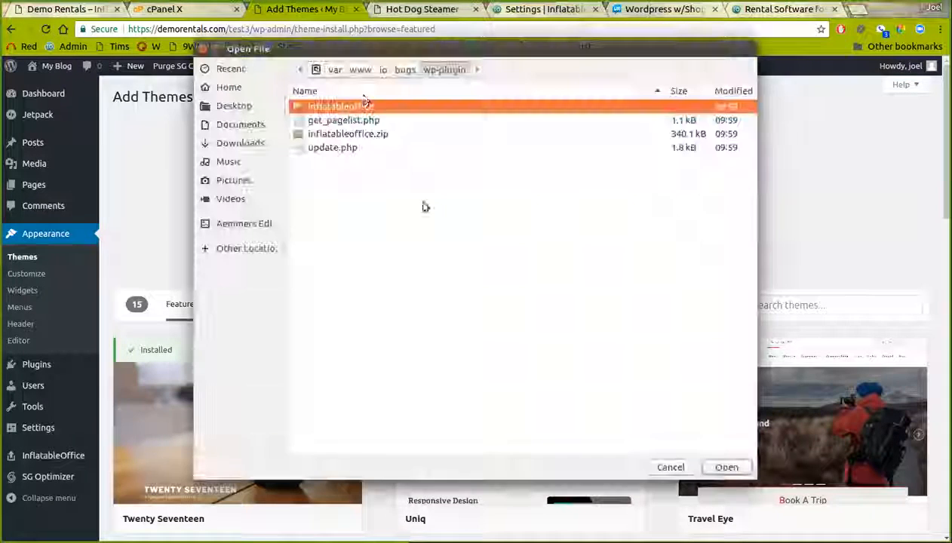
left_click(404, 69)
left_click(326, 299)
double_click(325, 293)
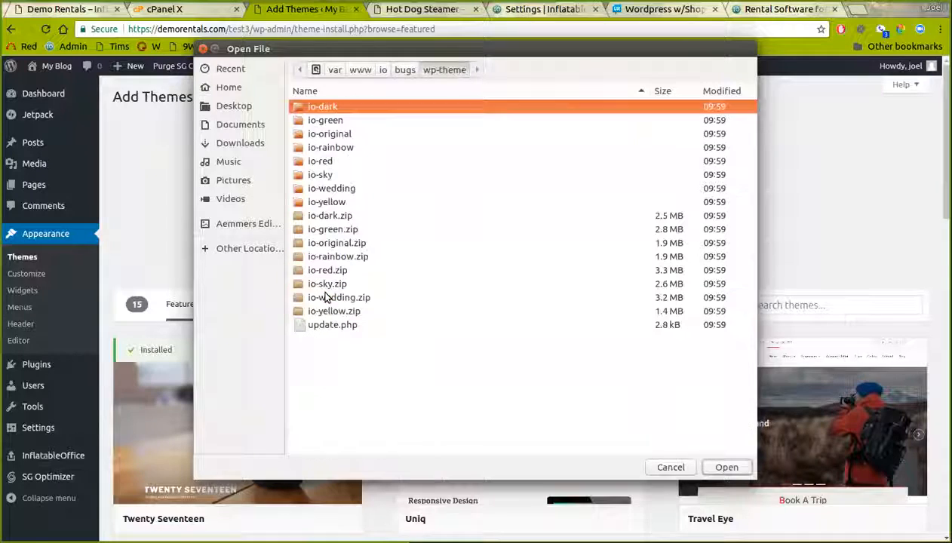
double_click(332, 229)
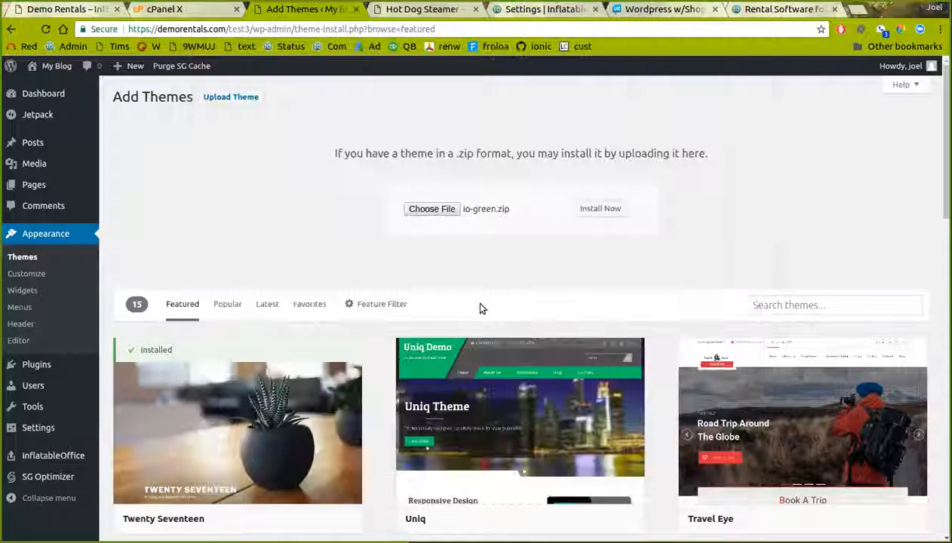
left_click(595, 209)
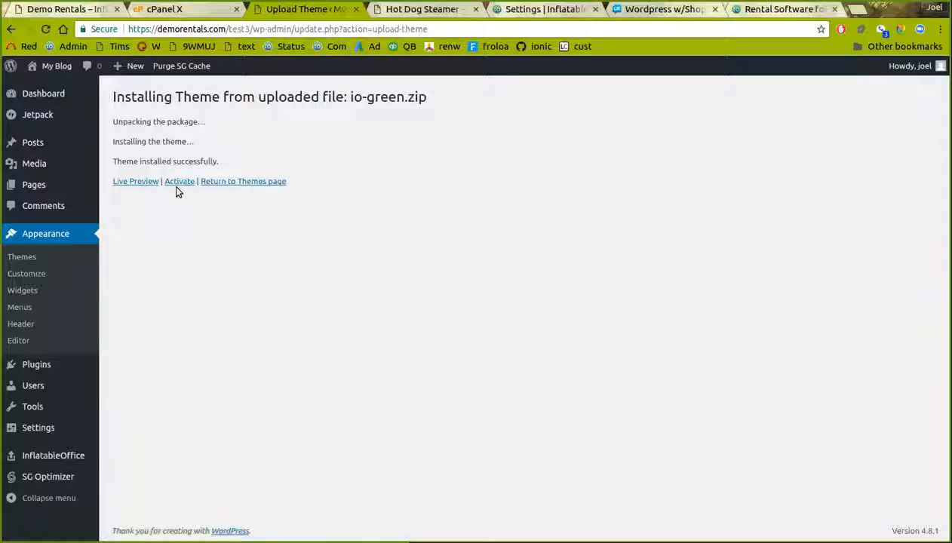
left_click(179, 181)
Reload the Hot Dog Steamer page to see the new theme's design
left_click(426, 9)
left_click(429, 27)
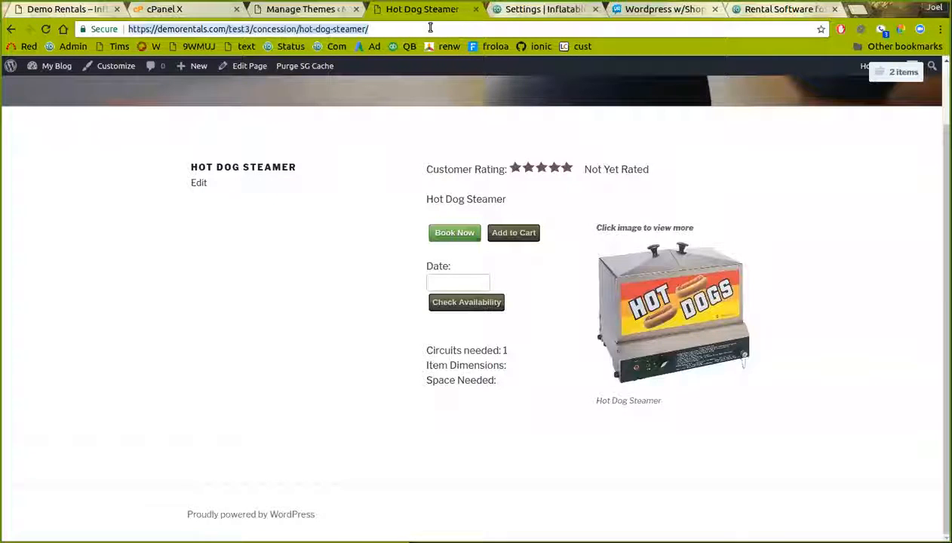
key("Return")
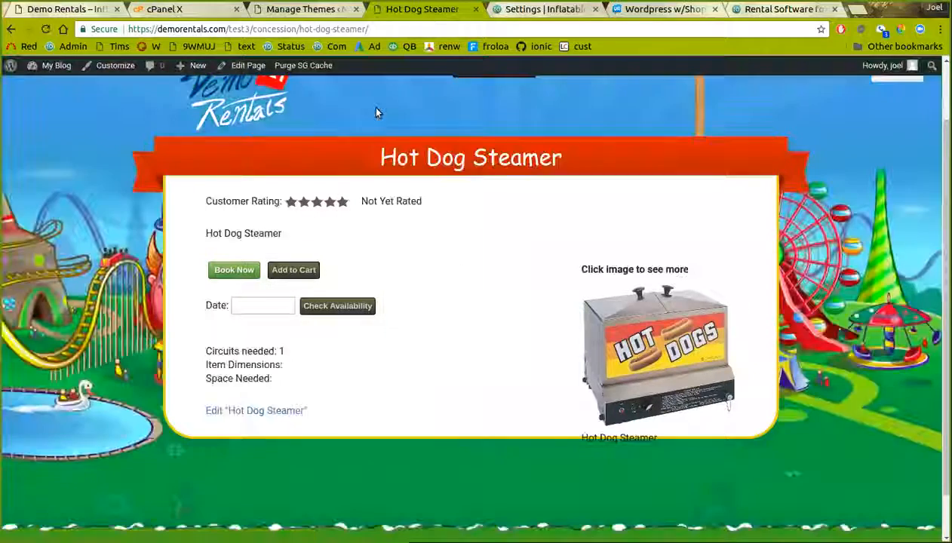
Open the Customizer for the active IO-Green theme from the themes admin tab
scroll(398, 273, "up", 2)
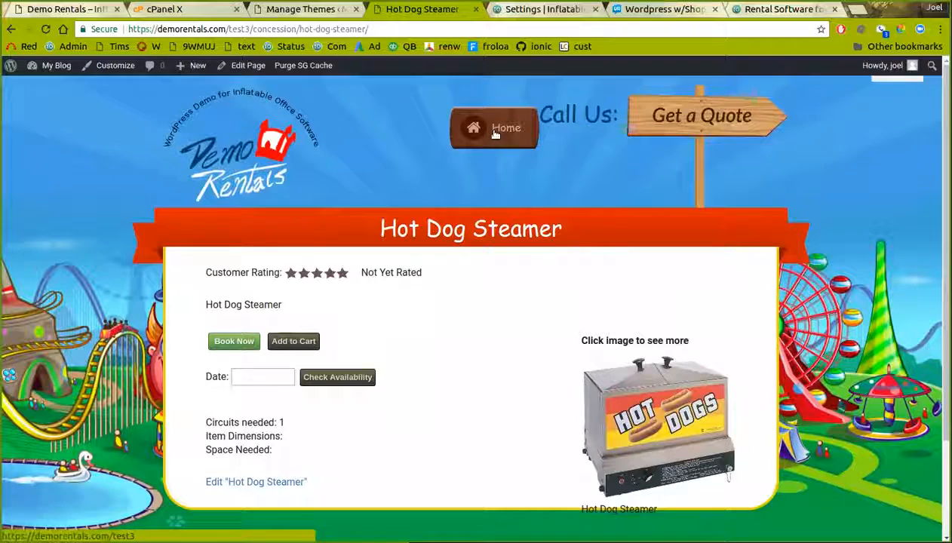
left_click(306, 9)
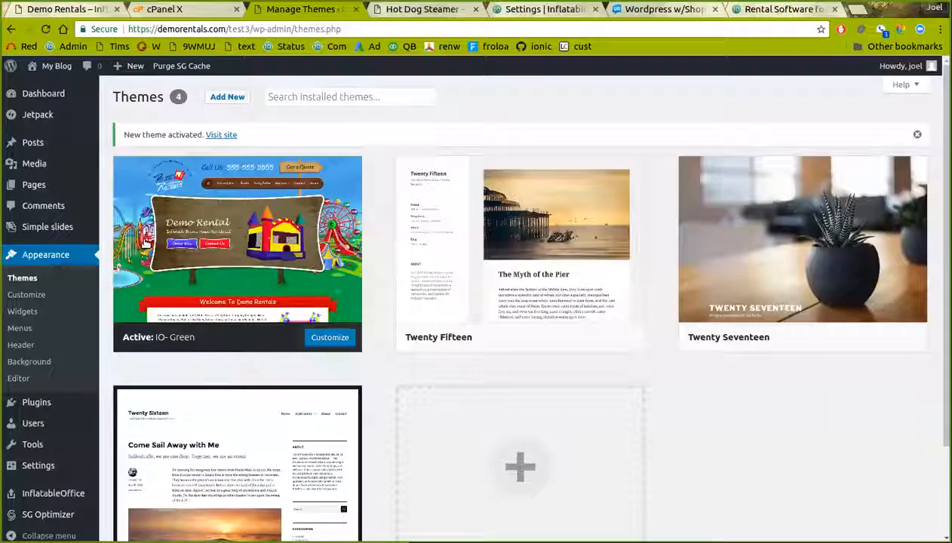
left_click(36, 298)
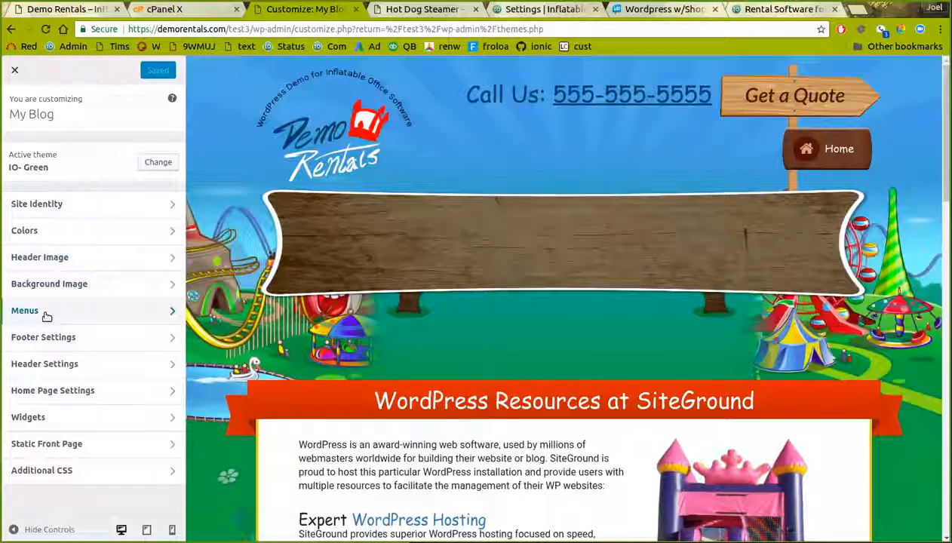
Create a new menu named 'header' and set it as the Primary Menu
left_click(43, 311)
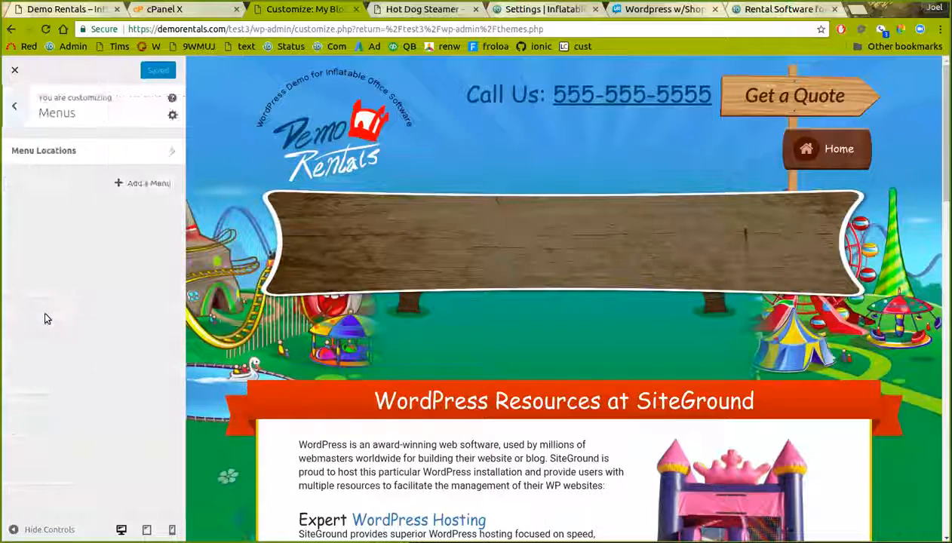
left_click(148, 185)
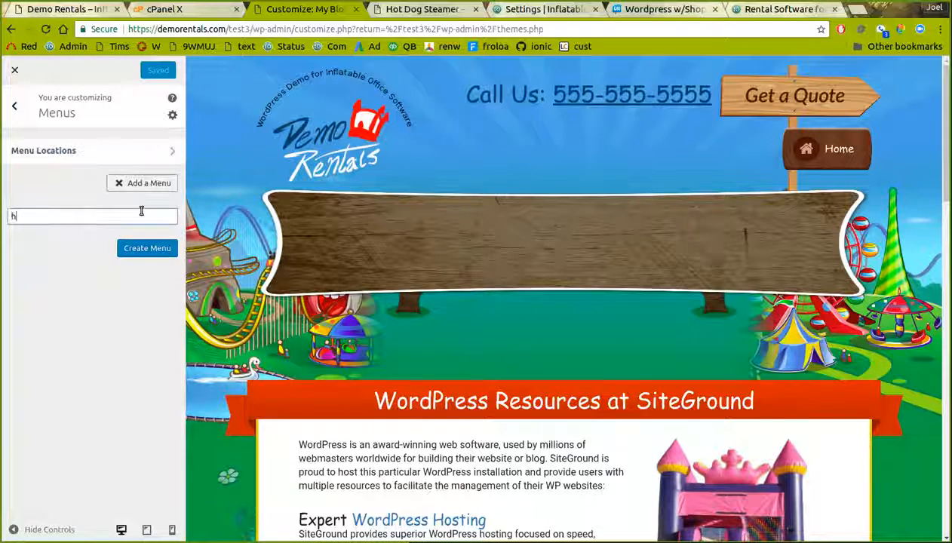
left_click(161, 252)
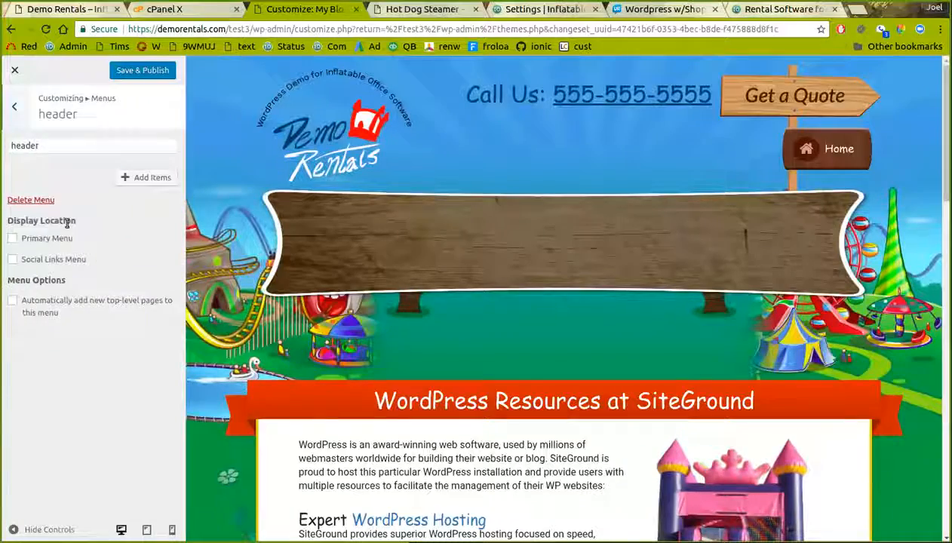
left_click(14, 239)
Add the Tents page to the header menu
left_click(125, 181)
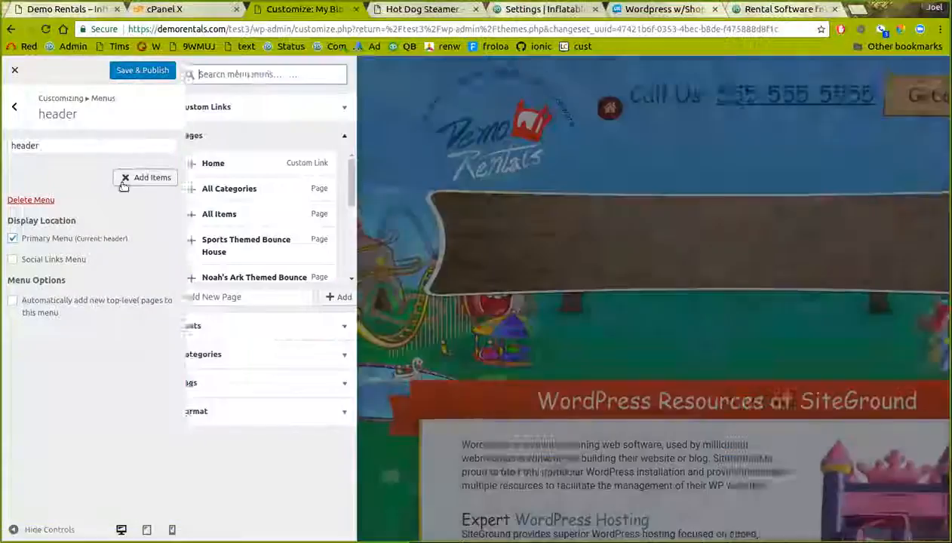
scroll(217, 202, "down", 5)
scroll(217, 204, "down", 4)
scroll(216, 218, "down", 5)
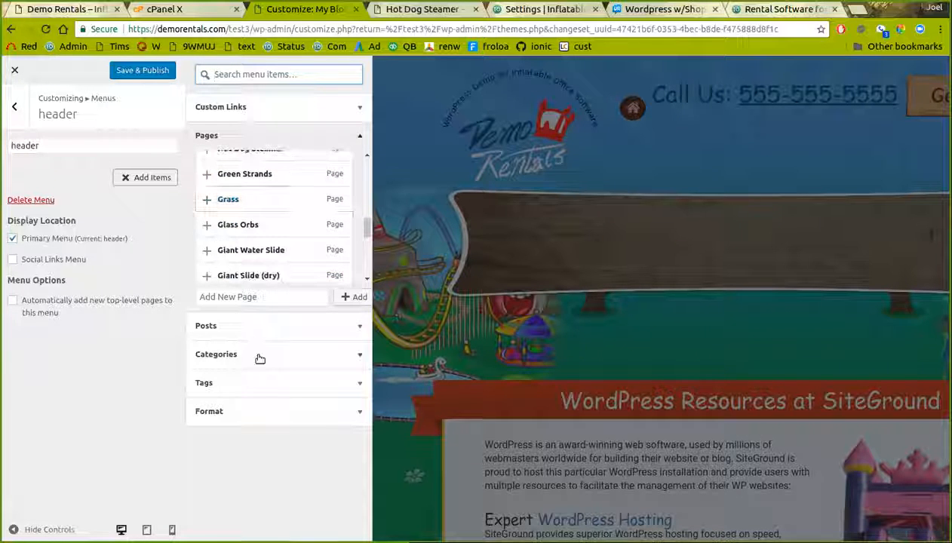
scroll(230, 215, "down", 4)
scroll(239, 218, "down", 3)
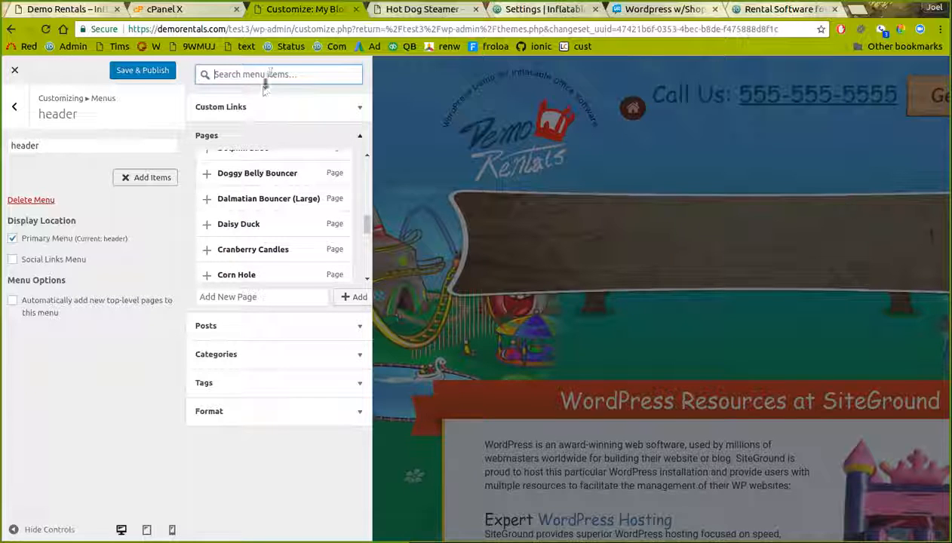
key("BackSpace")
type("tents")
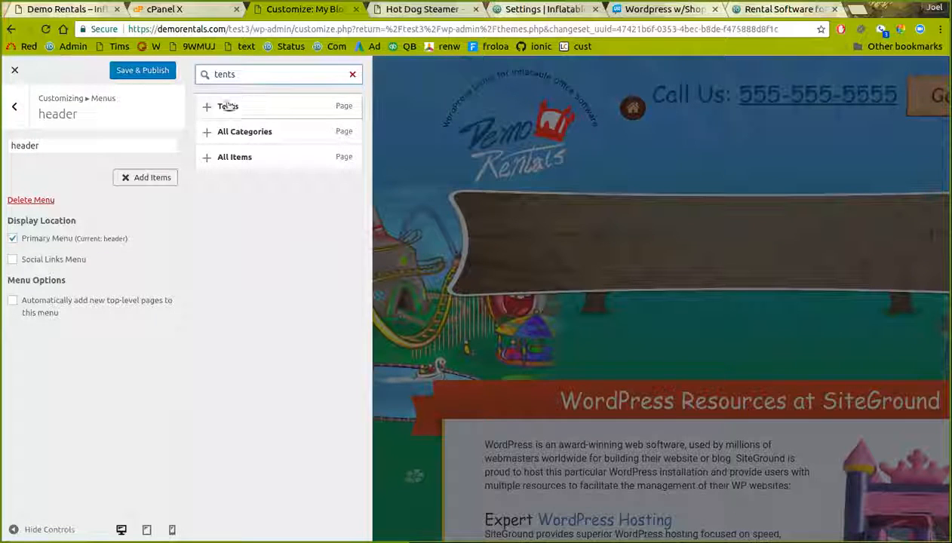
left_click(207, 109)
Add the Concession and Quote Form pages, then publish the header menu
double_click(253, 74)
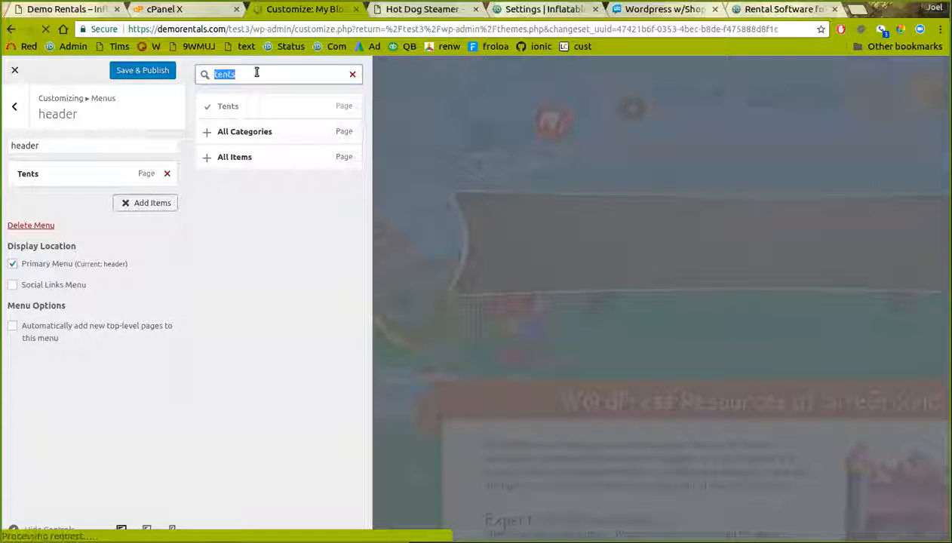
type("ho")
type("ncession")
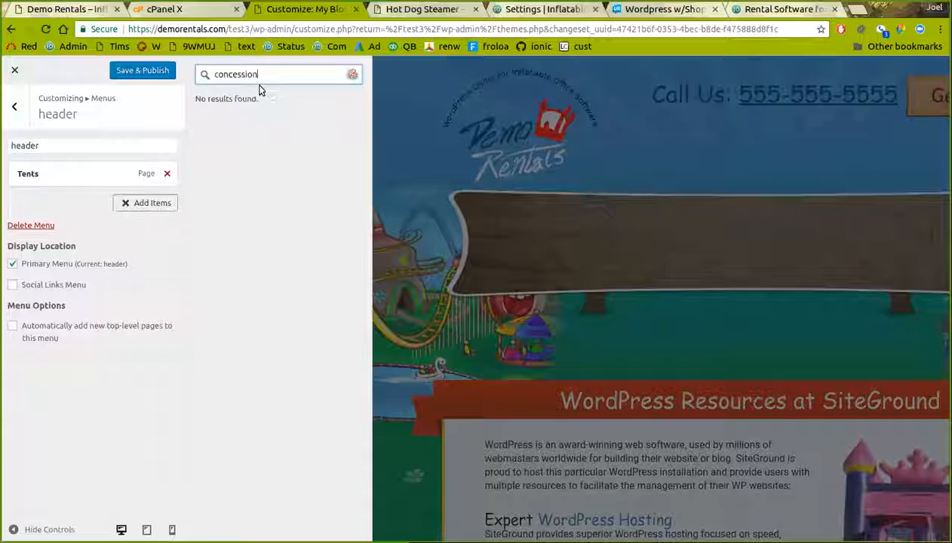
left_click(206, 110)
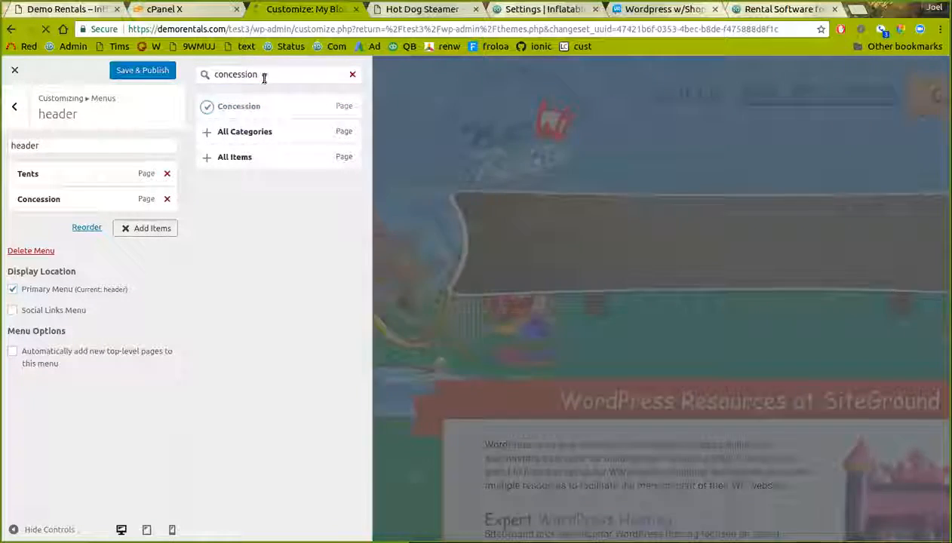
double_click(261, 77)
type("quote")
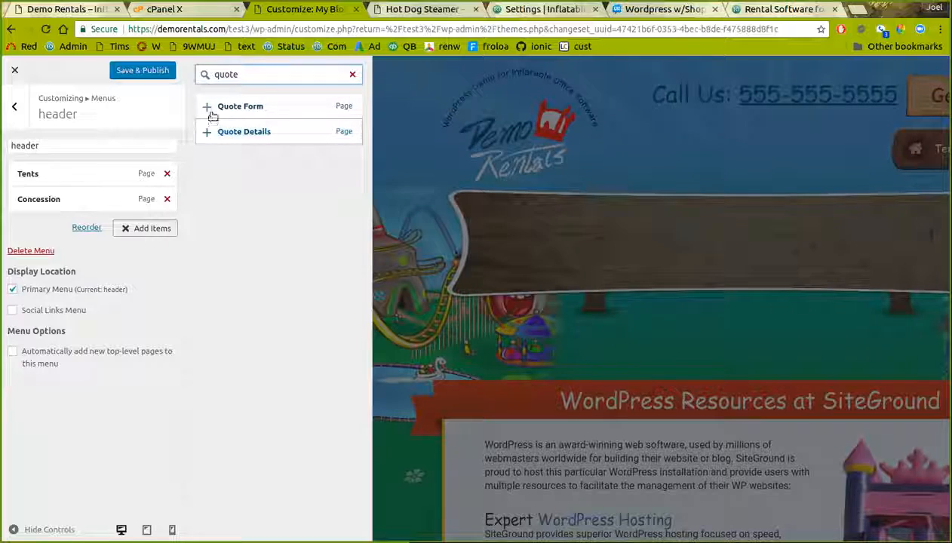
left_click(207, 107)
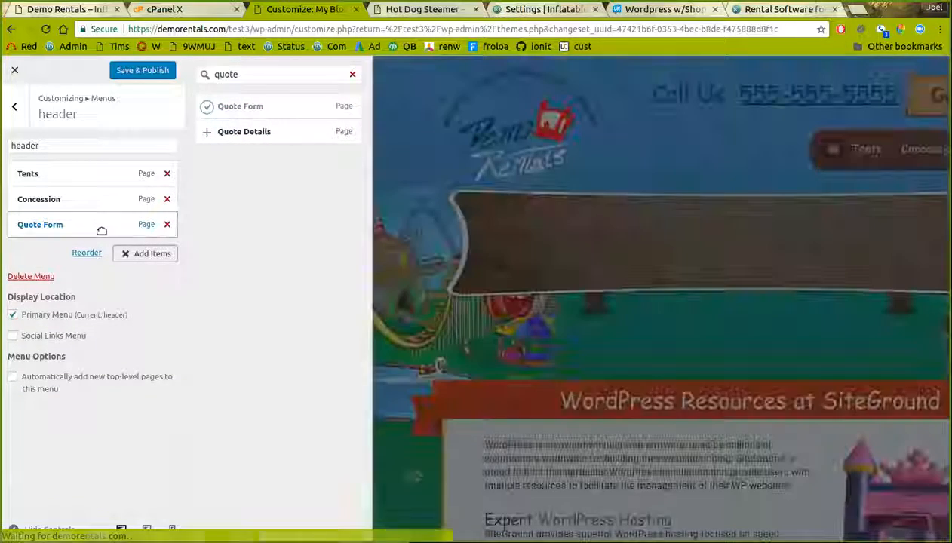
left_click(147, 75)
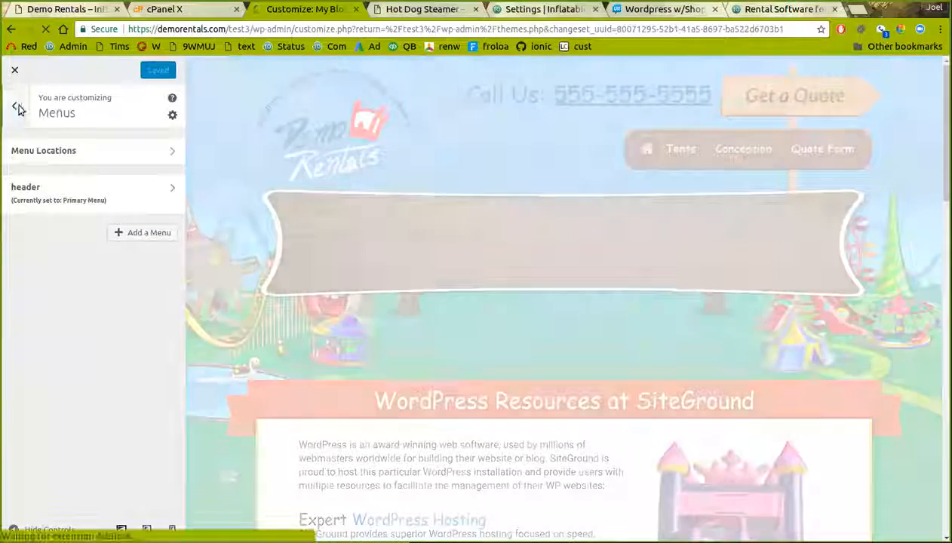
left_click(14, 106)
Relabel the header menu's Quote Form item as Prices and save the menu
left_click(15, 71)
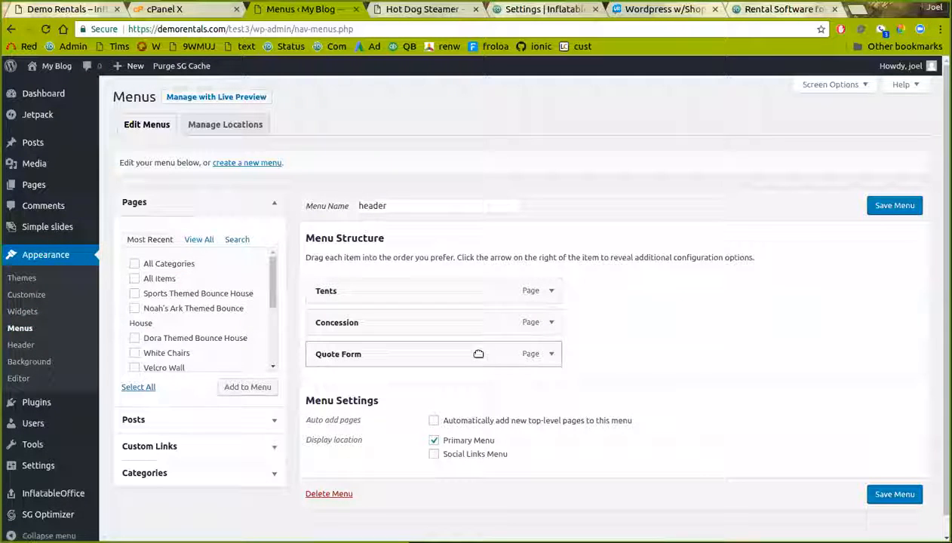
left_click(550, 355)
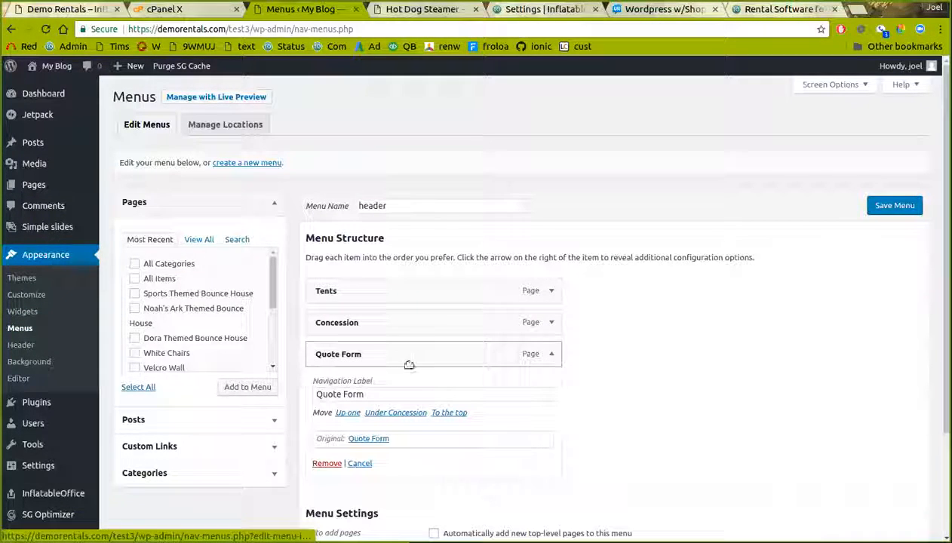
left_click(392, 395)
type("Pi")
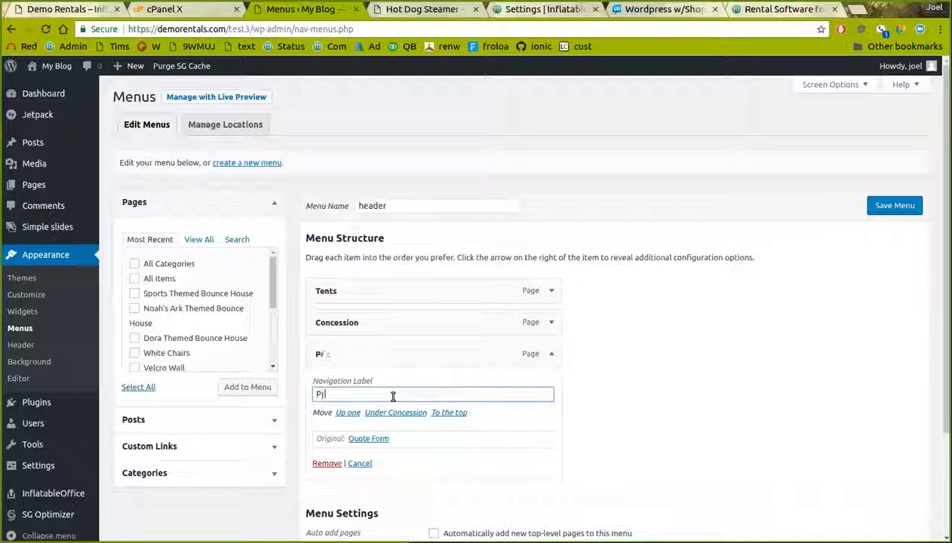
left_click(889, 206)
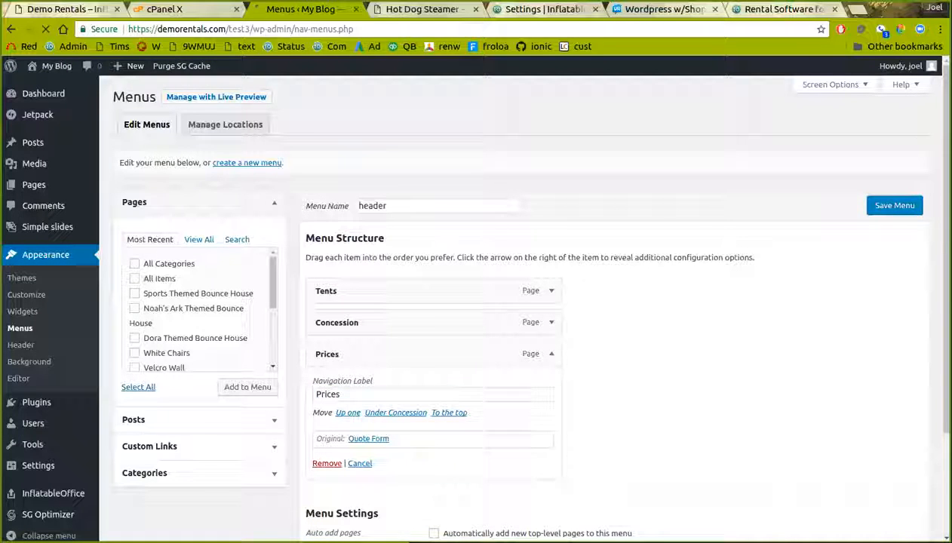
On the live site, confirm the Prices link opens the quote form, then return to menu admin
left_click(424, 9)
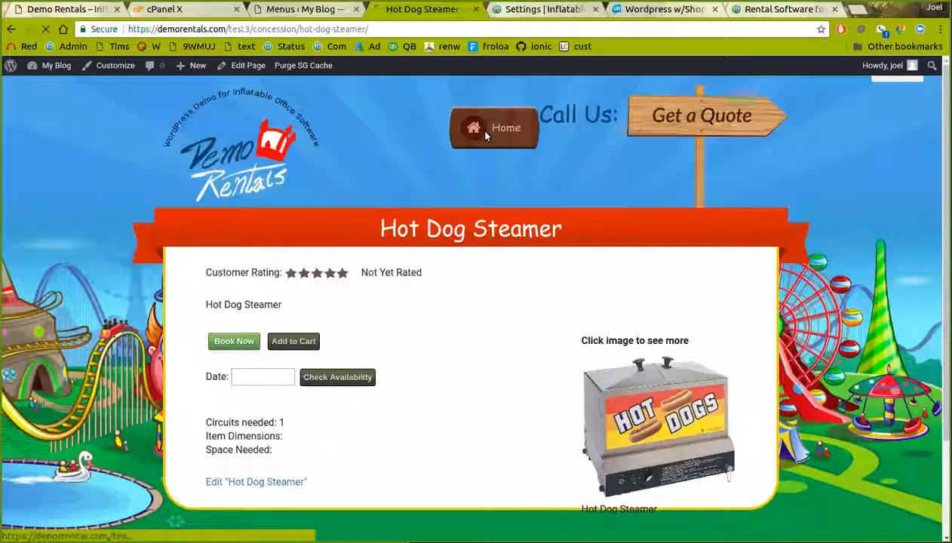
left_click(479, 128)
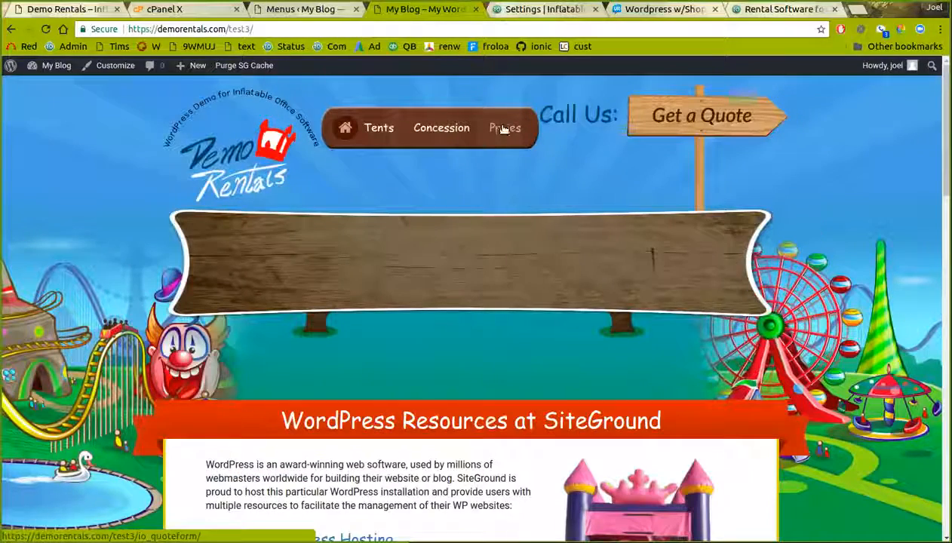
left_click(502, 130)
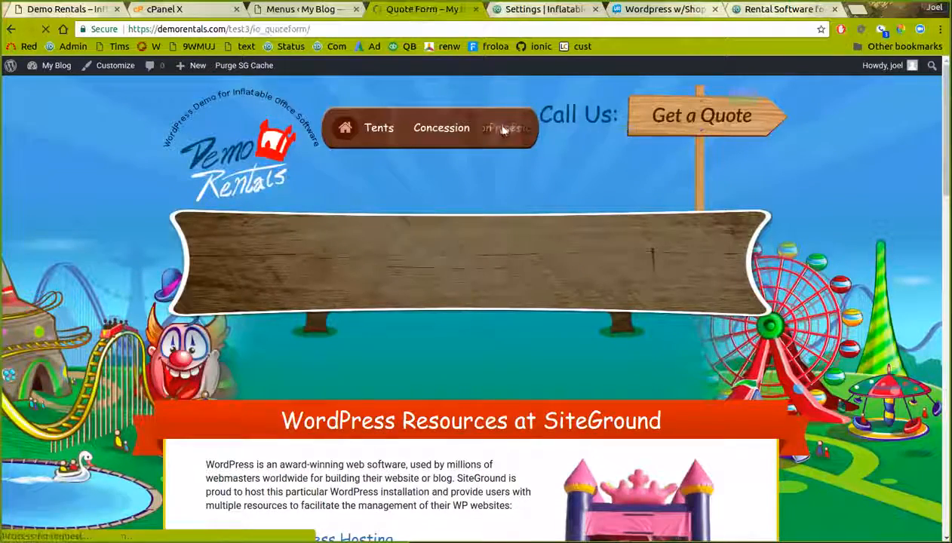
scroll(416, 216, "down", 4)
scroll(417, 217, "up", 4)
left_click(10, 28)
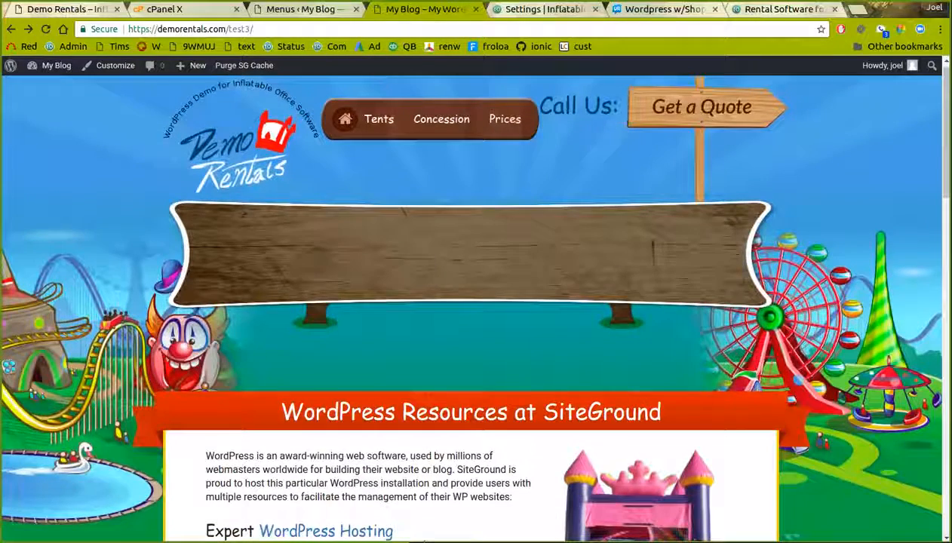
left_click(322, 14)
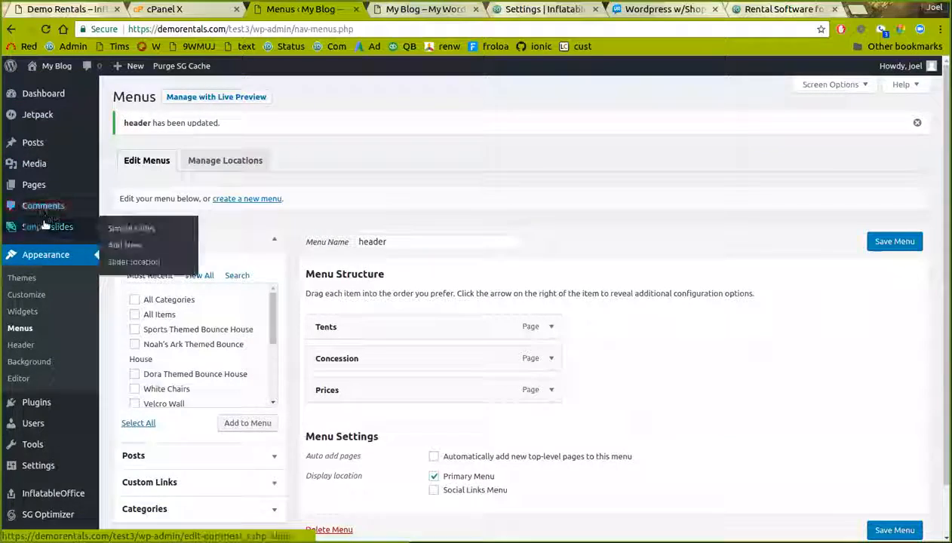
Start a new slide under Simple slides, glancing at the front page before returning to the editor
left_click(47, 227)
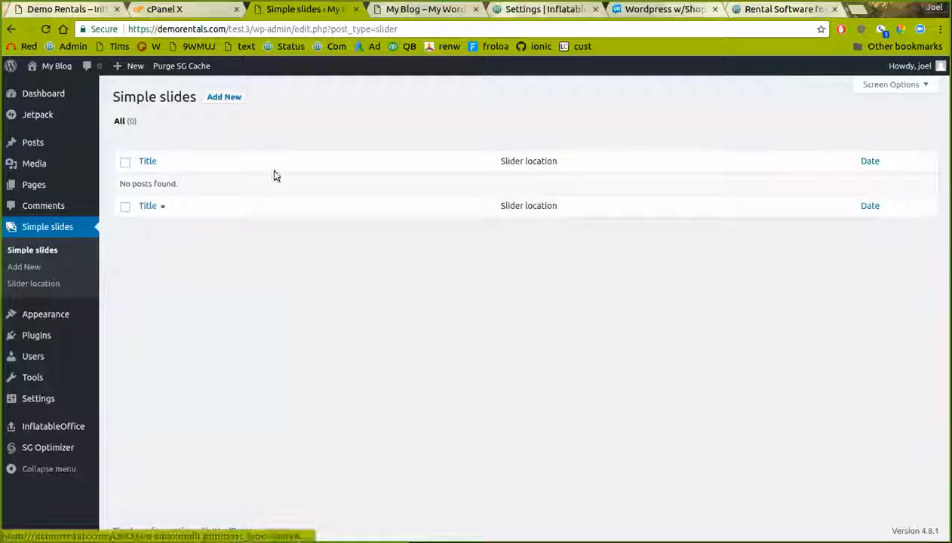
left_click(15, 269)
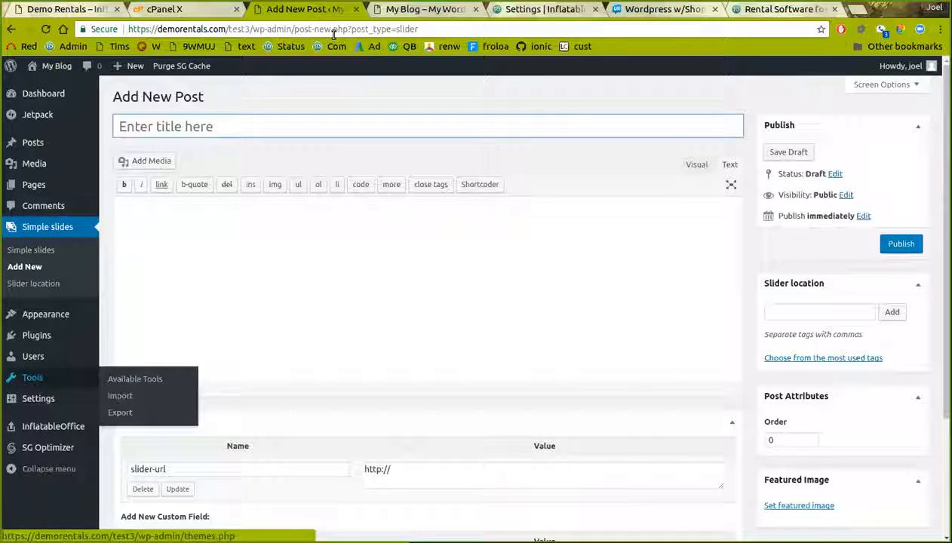
left_click(426, 9)
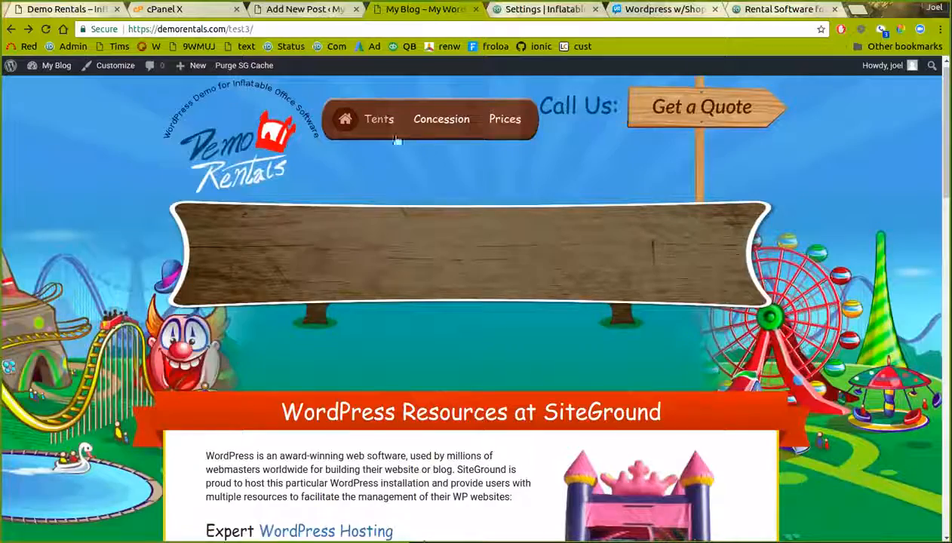
scroll(385, 371, "down", 12)
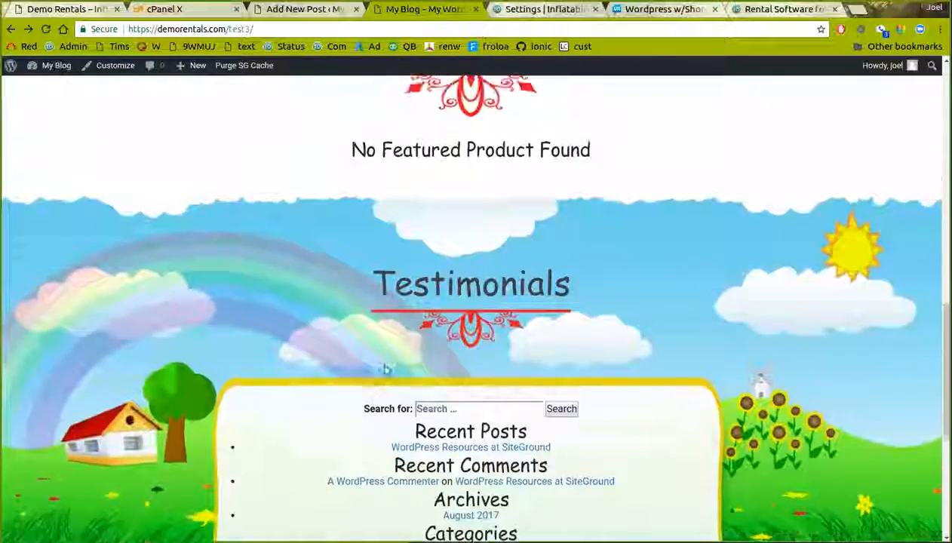
scroll(385, 371, "up", 2)
left_click(291, 9)
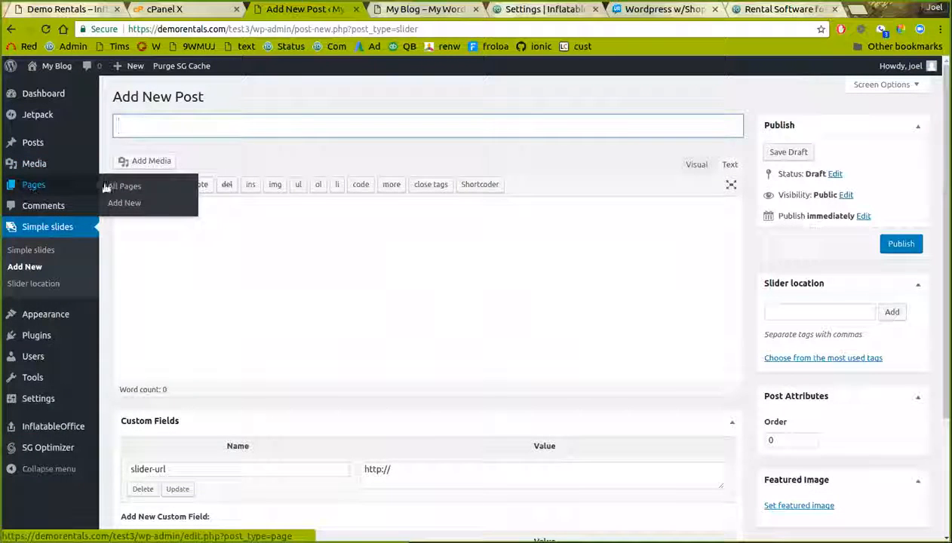
Tick Featured Product on the Hot Dog Steamer page, save it, and view it live
left_click(120, 186)
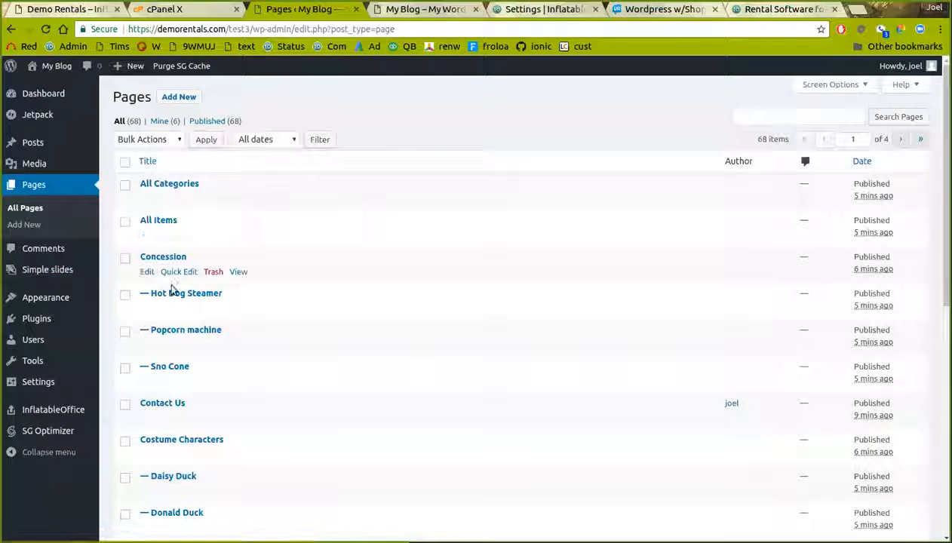
left_click(147, 308)
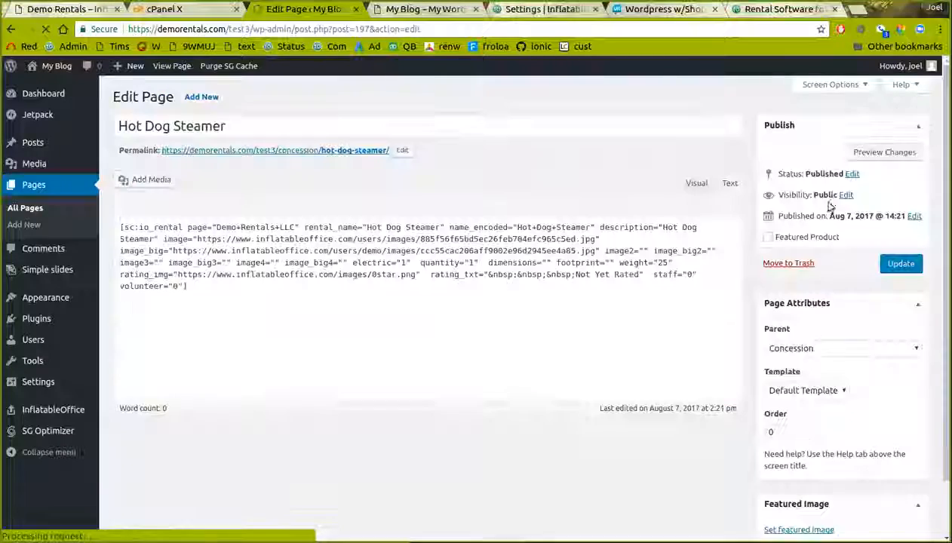
left_click(778, 238)
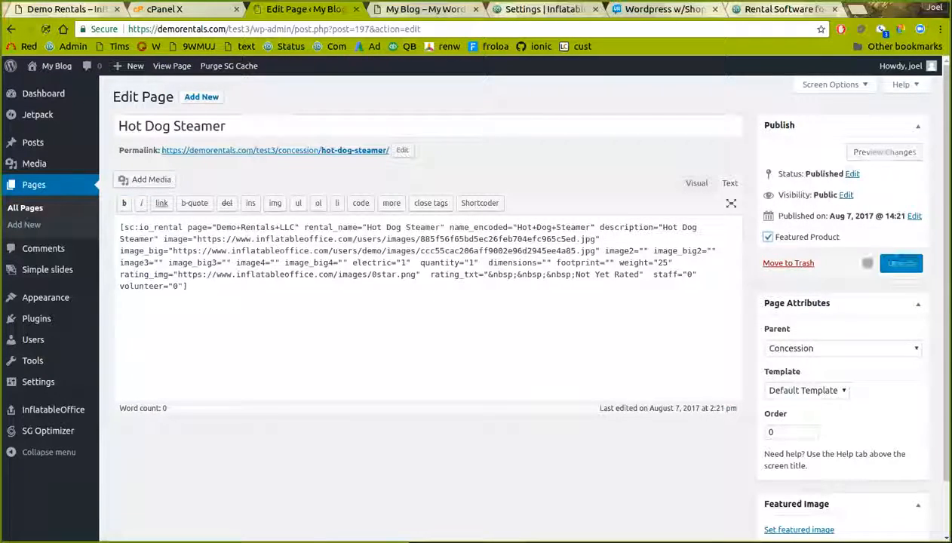
left_click(518, 11)
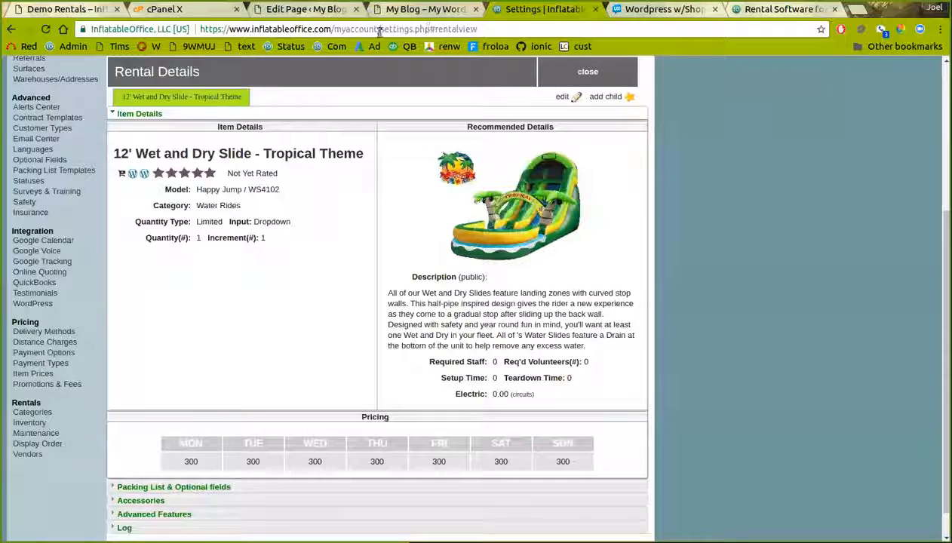
left_click(341, 11)
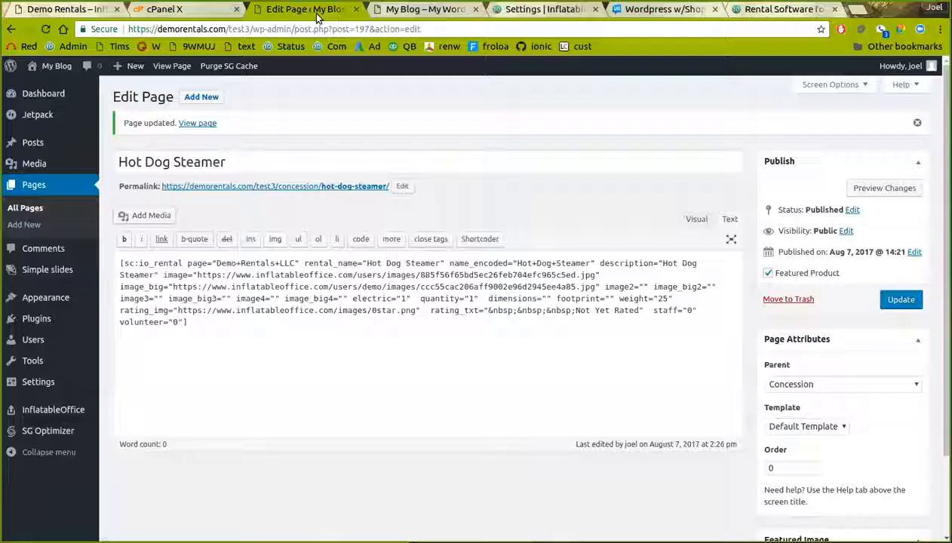
left_click(170, 66)
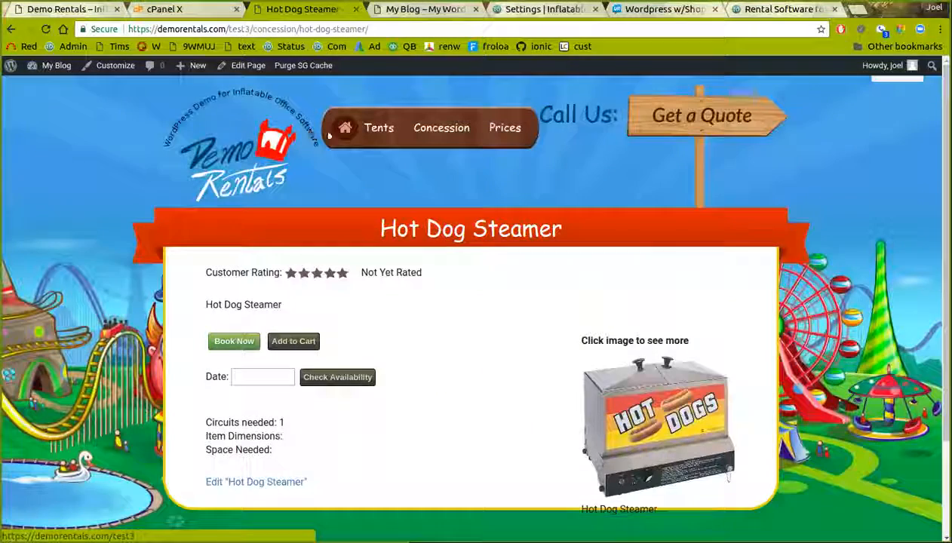
Find Hot Dog Steamer under Featured Items on the home page and open its product page
left_click(265, 153)
scroll(411, 267, "down", 10)
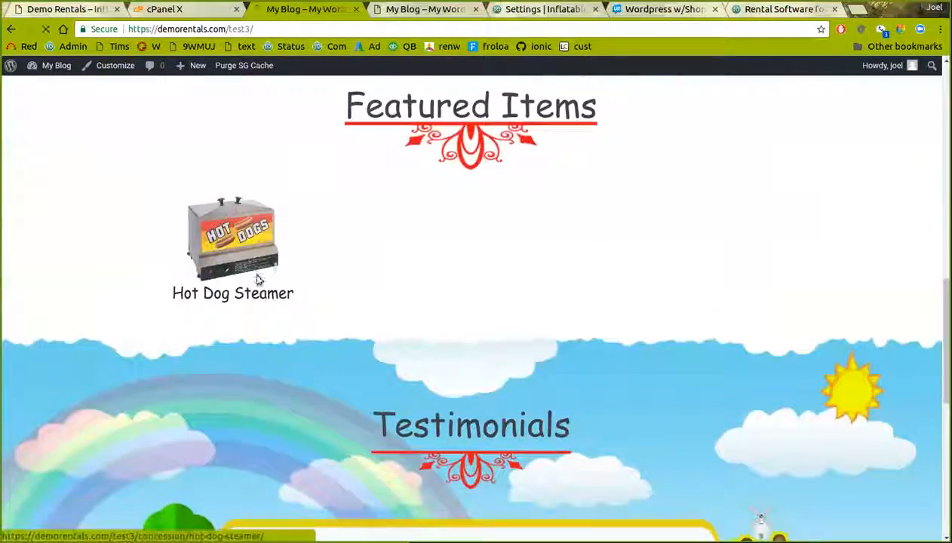
left_click(276, 287)
scroll(277, 284, "down", 3)
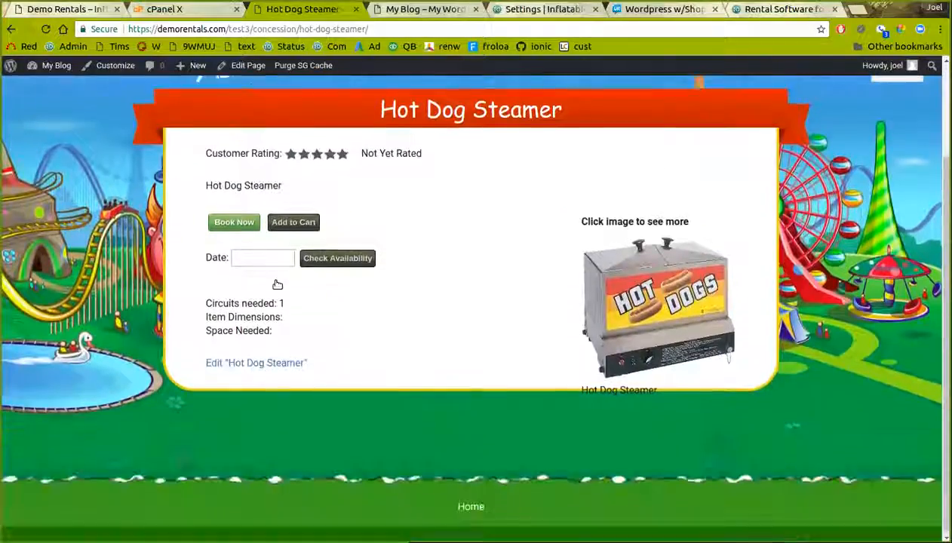
scroll(345, 311, "up", 3)
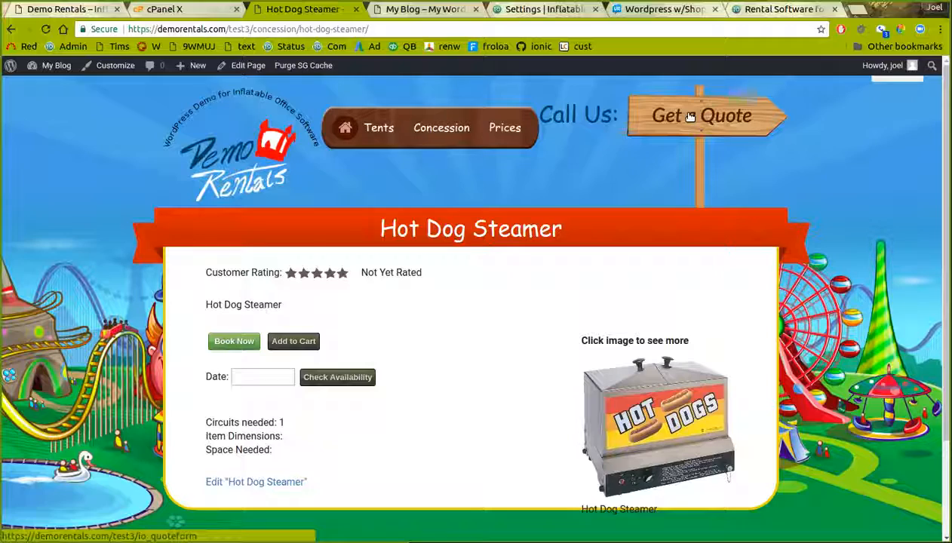
scroll(609, 206, "down", 3)
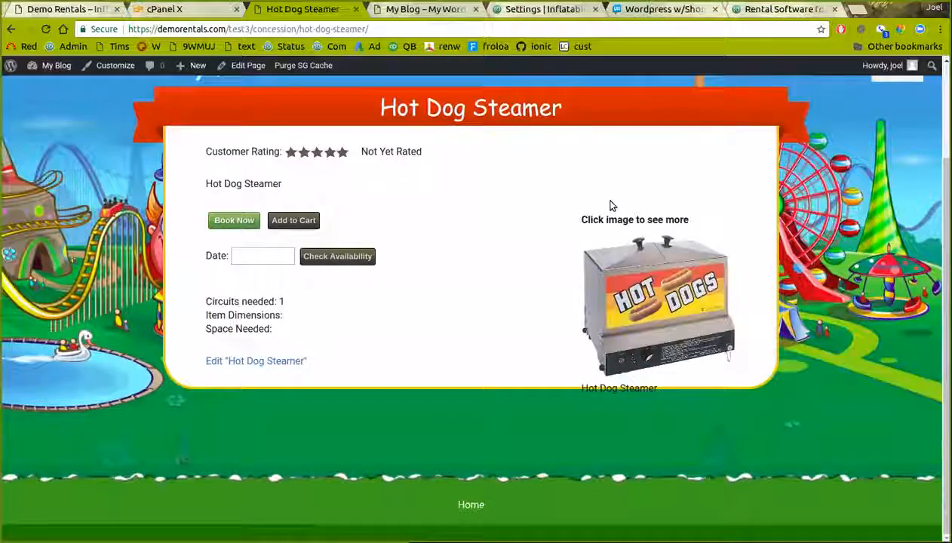
scroll(609, 206, "up", 2)
Open the quote request form from the Get a Quote sign
left_click(675, 110)
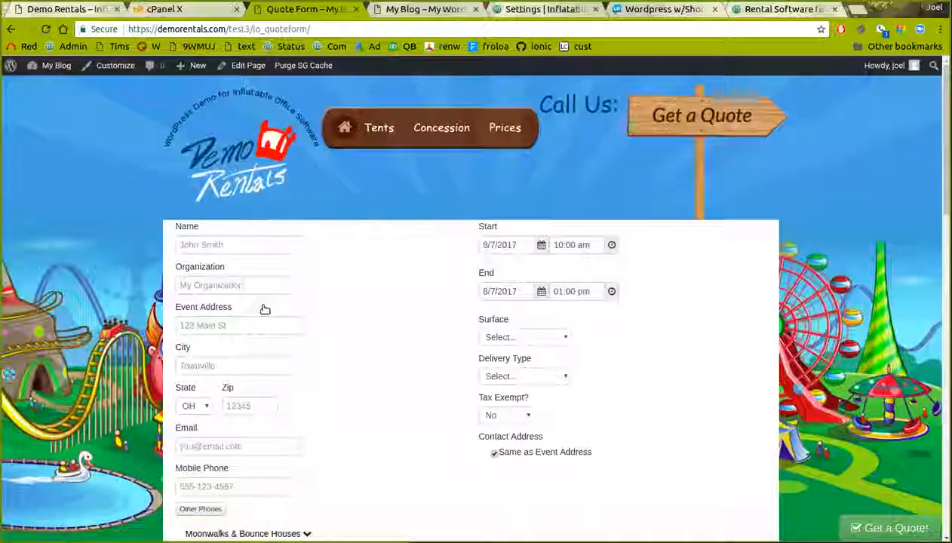
scroll(263, 310, "down", 8)
scroll(263, 310, "up", 8)
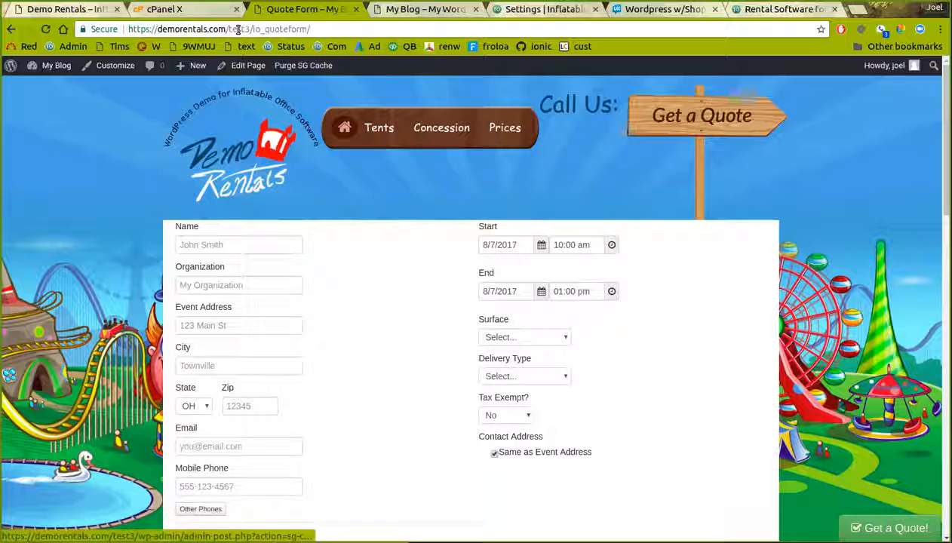
left_click(393, 11)
left_click(319, 10)
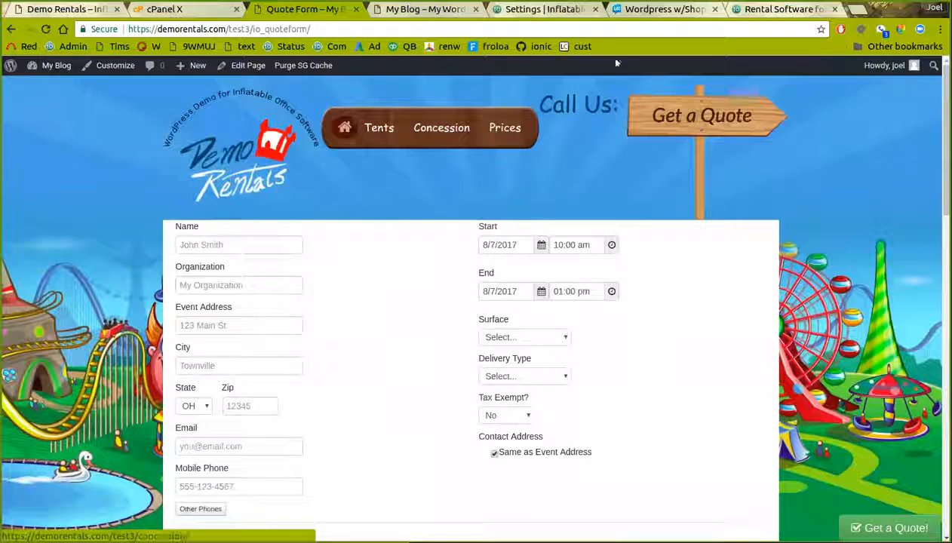